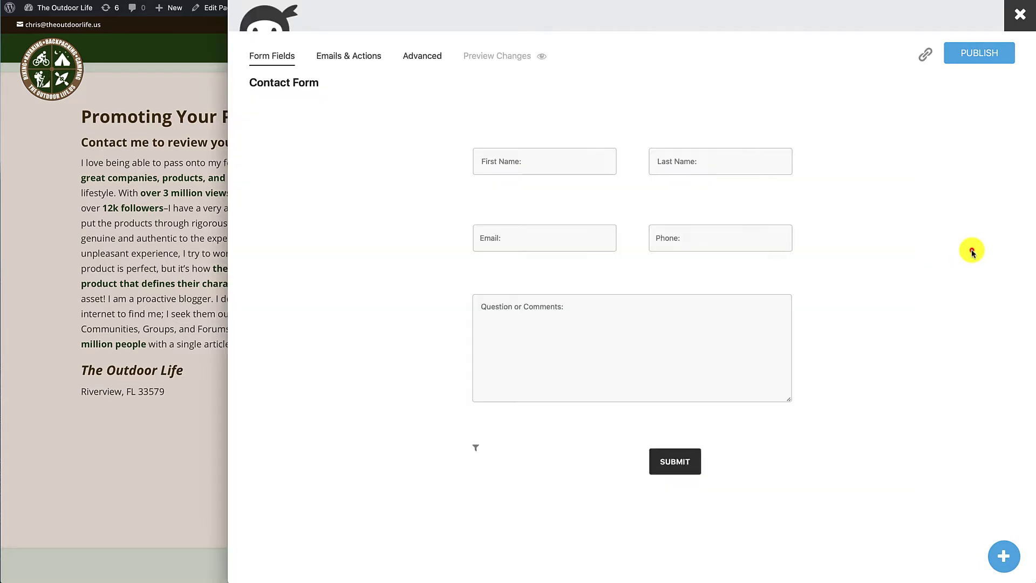
- Expand the Contact Form builder and open the Admin Notification email action's settings under Emails & Actions
click(972, 250)
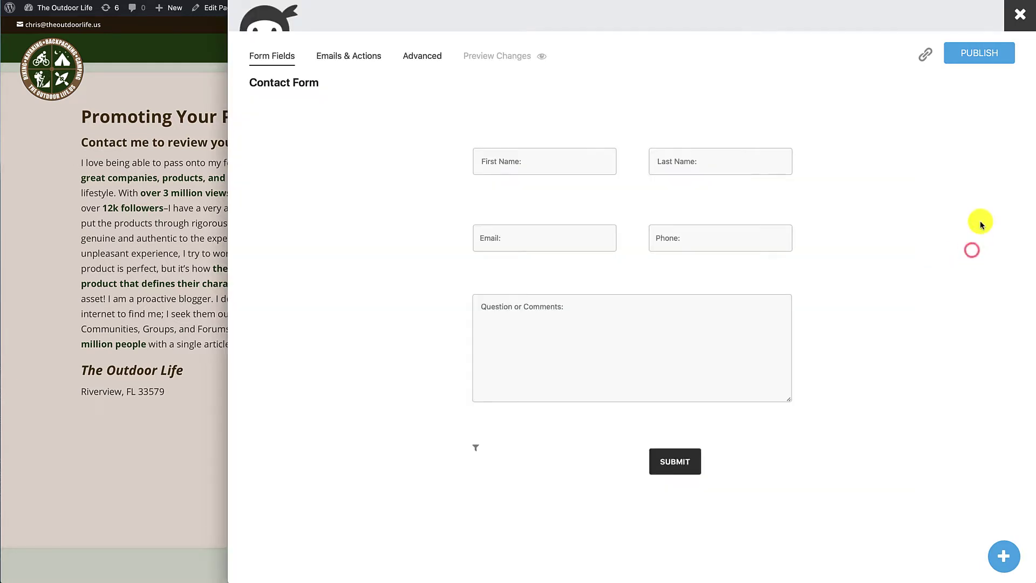
click(338, 60)
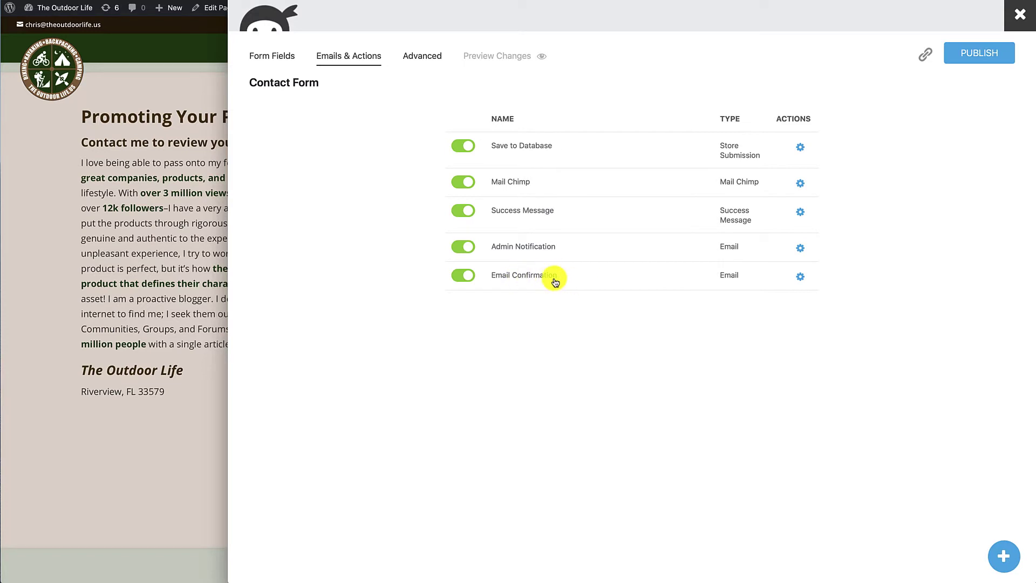
click(802, 250)
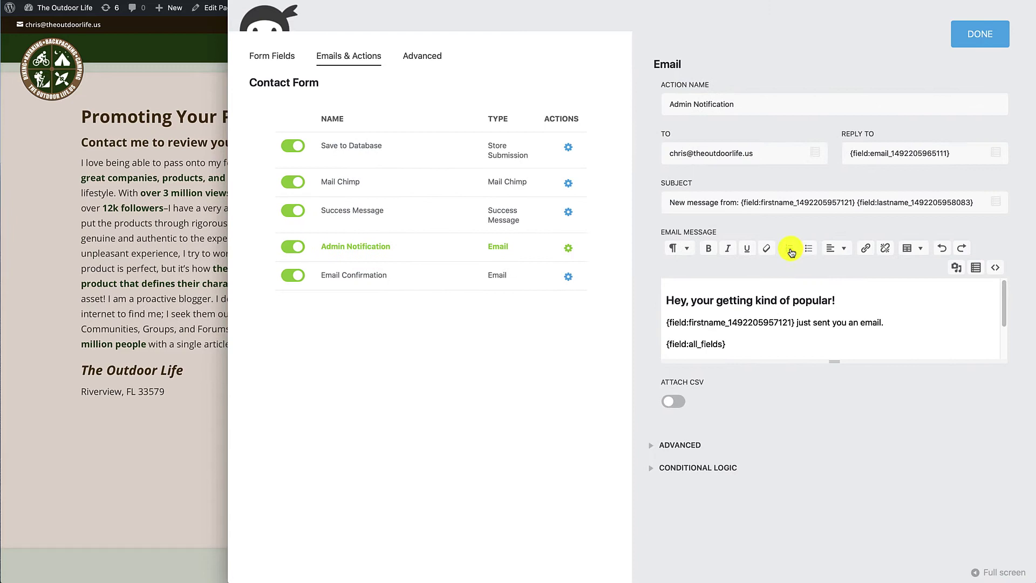
- Add a second recipient address to the Admin Notification TO field, then delete it so the recipient stays unchanged
click(779, 153)
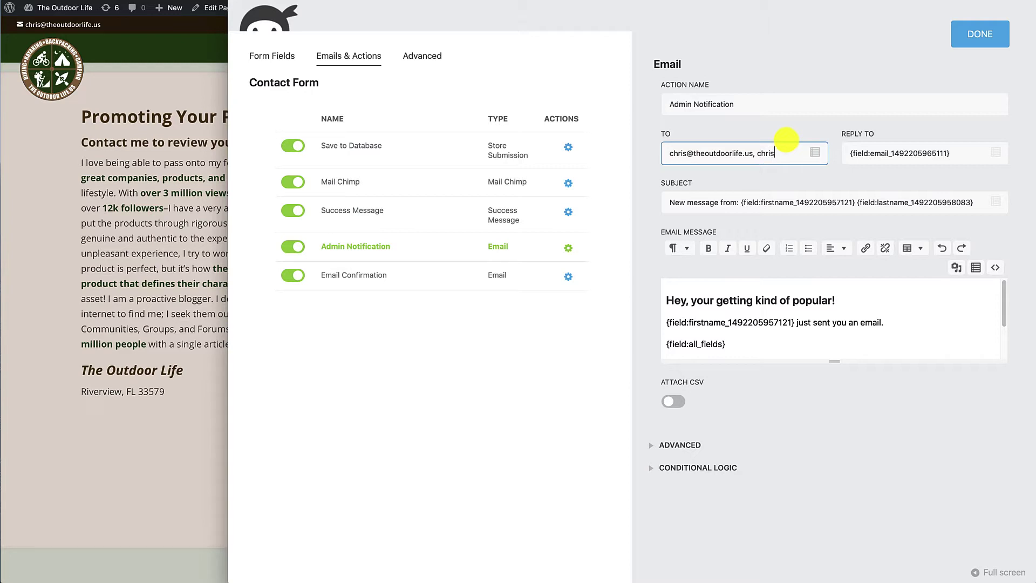
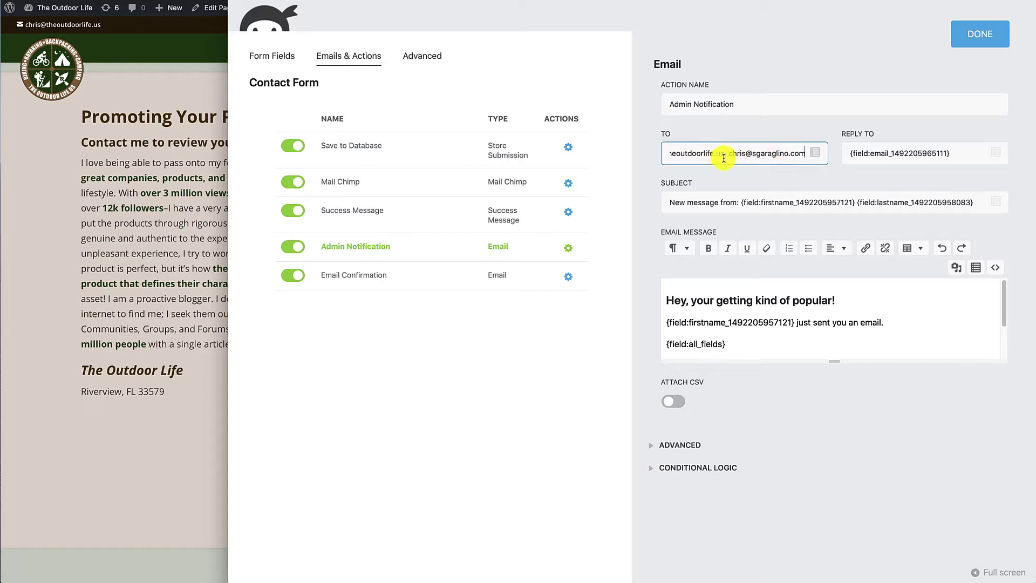
drag(727, 155, 828, 155)
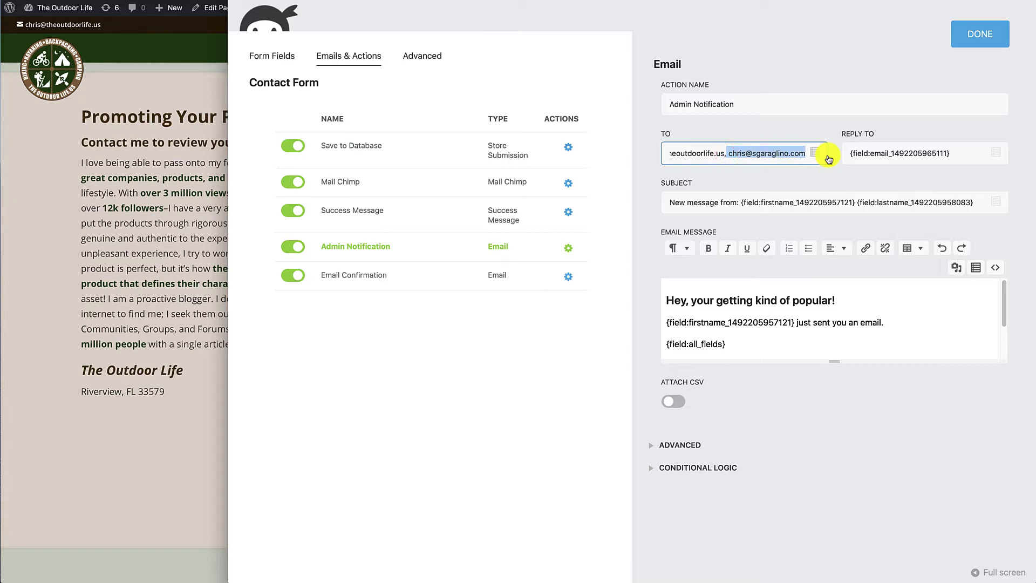
key(BackSpace)
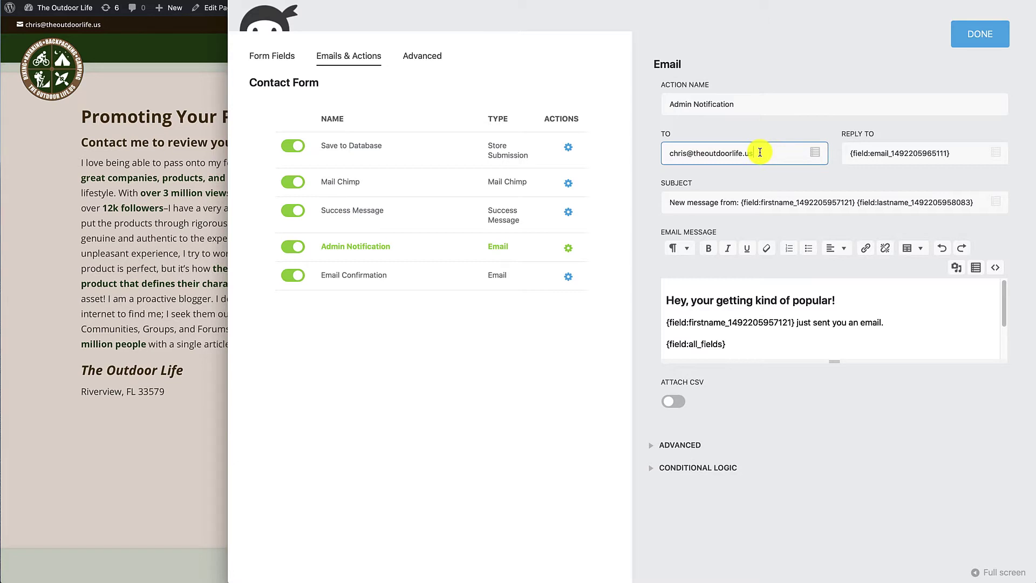
click(519, 459)
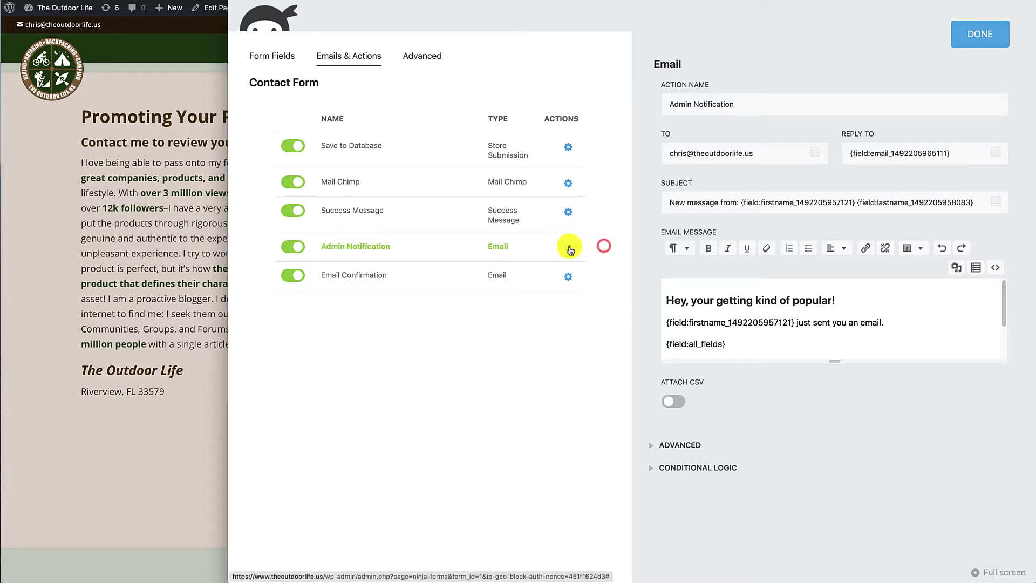
- Duplicate the Admin Notification action and open the copy's settings
click(981, 34)
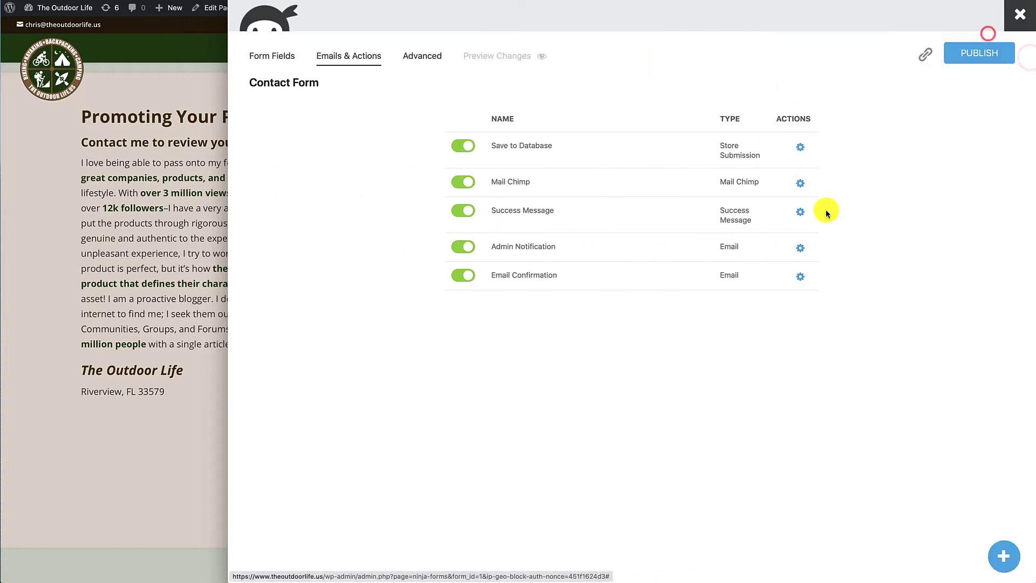
mouse_move(800, 248)
click(758, 249)
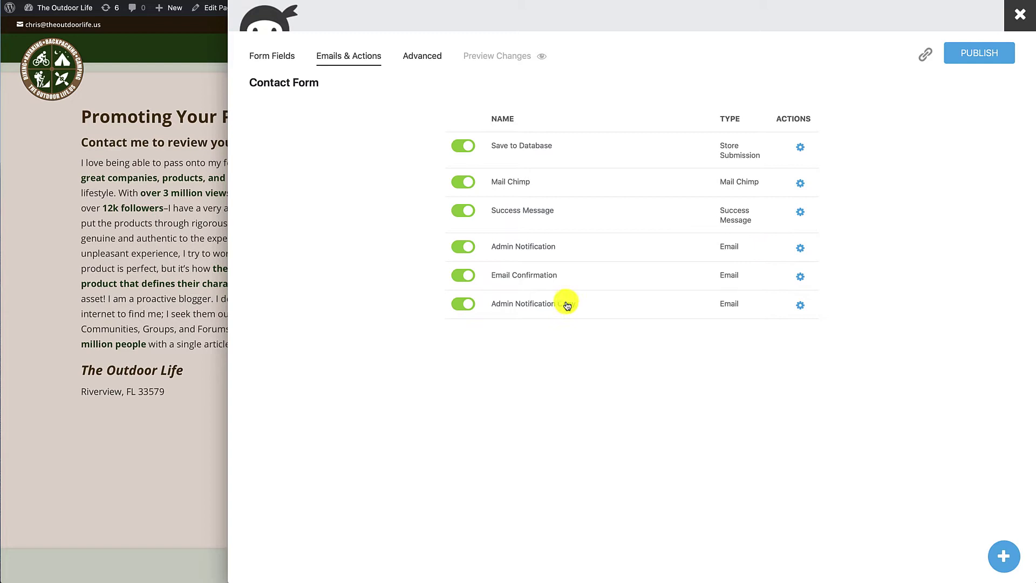
click(800, 306)
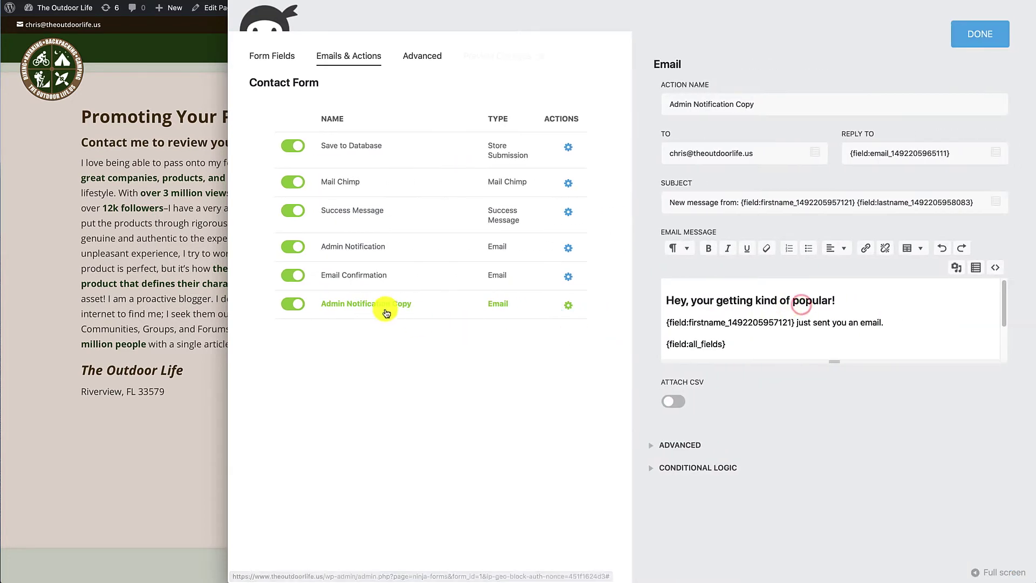
- Rename the copy 'Admin Notification Jeo', point its recipient to a different team member's address, and enlarge the message box
click(744, 104)
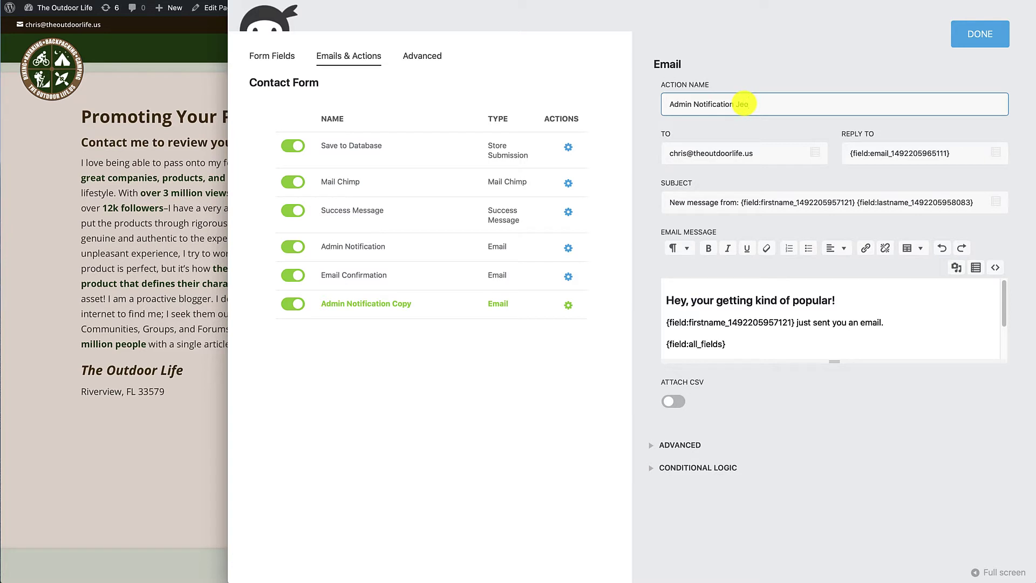
text(Jeo)
double_click(682, 153)
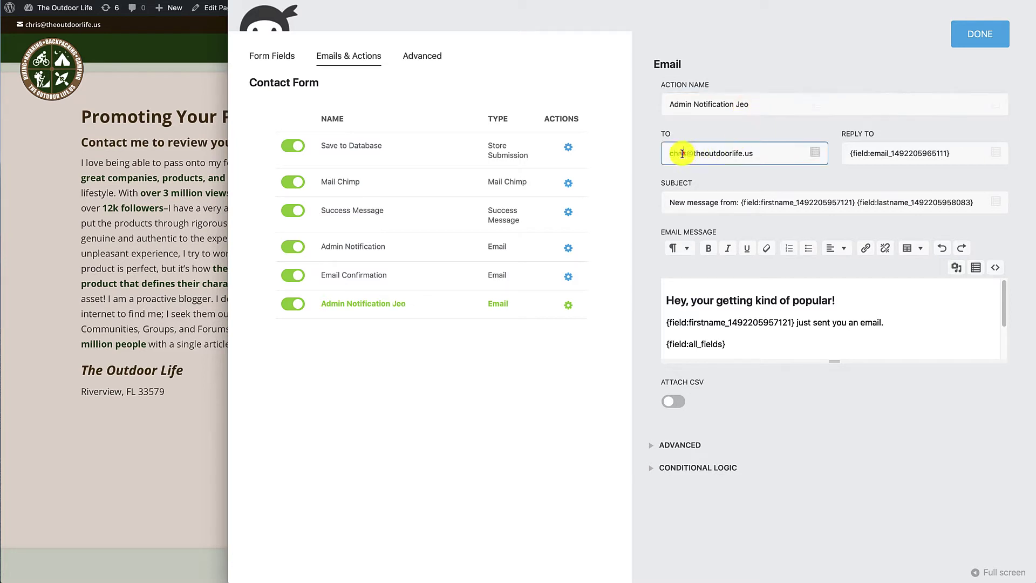
text(joe)
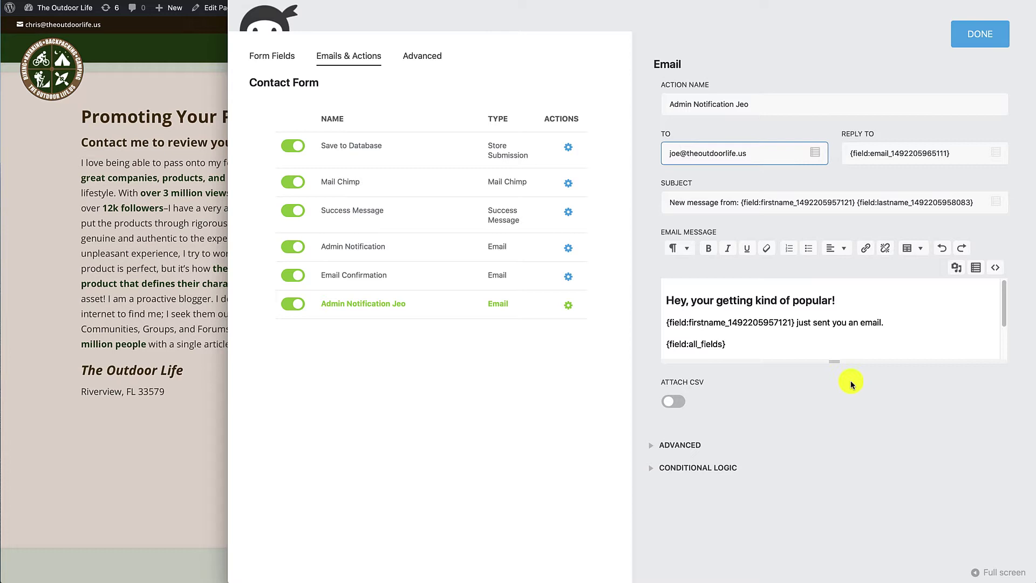
drag(836, 361, 868, 462)
click(816, 397)
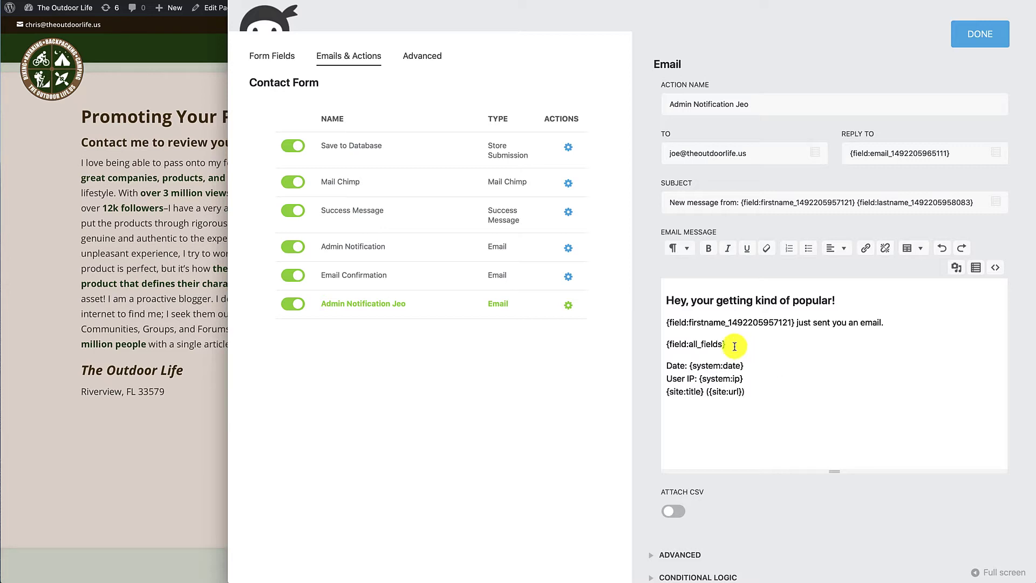
- Replace the {field:all_fields} tag with First Name, Phone and Email merge tags on separate lines
drag(734, 345, 669, 342)
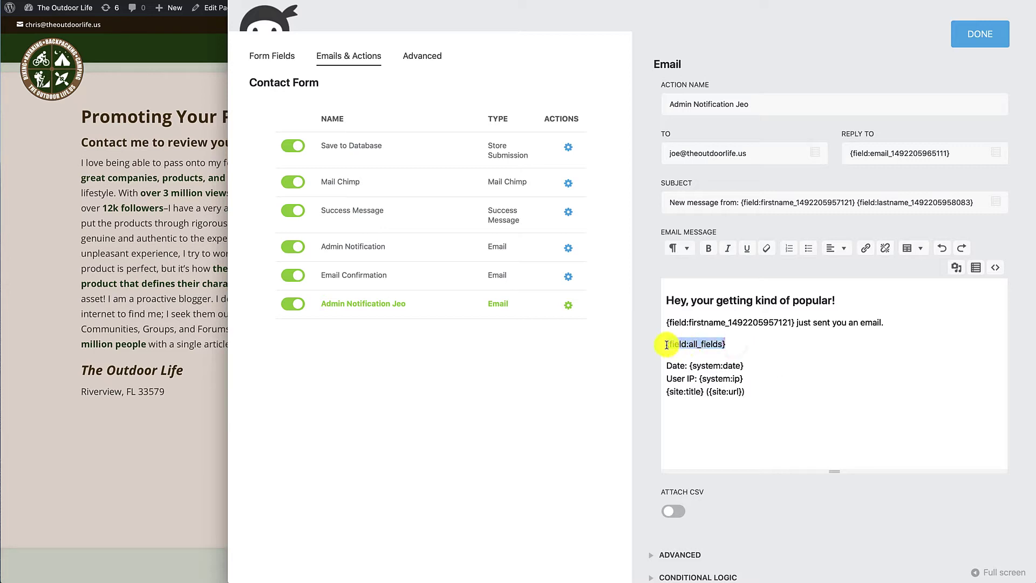
click(165, 460)
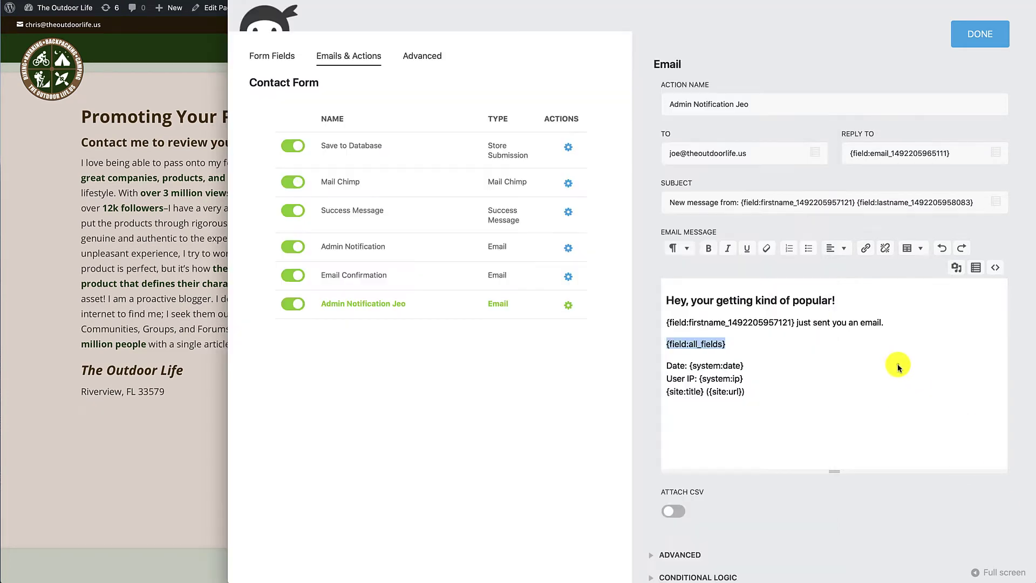
click(898, 364)
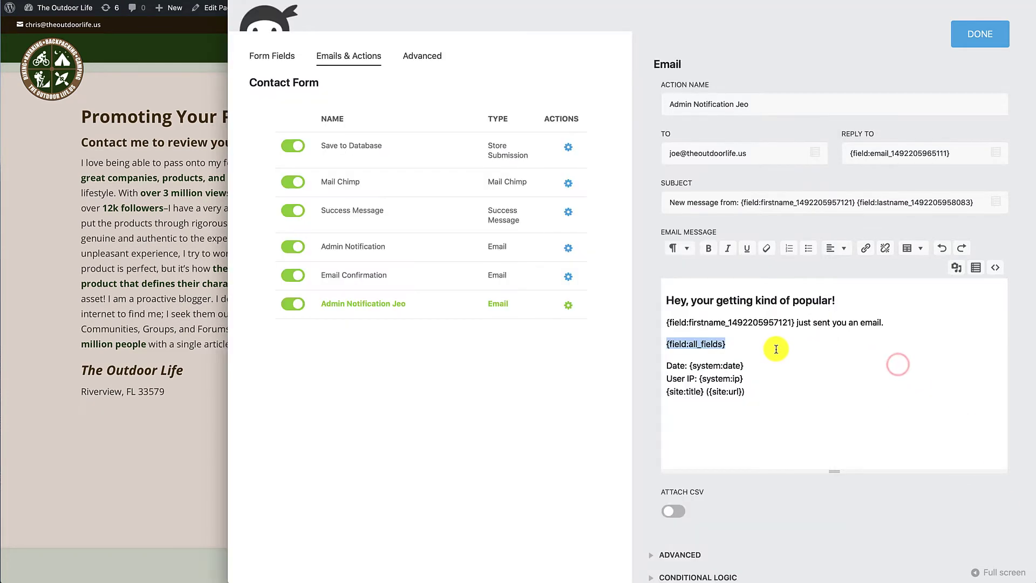
key(BackSpace)
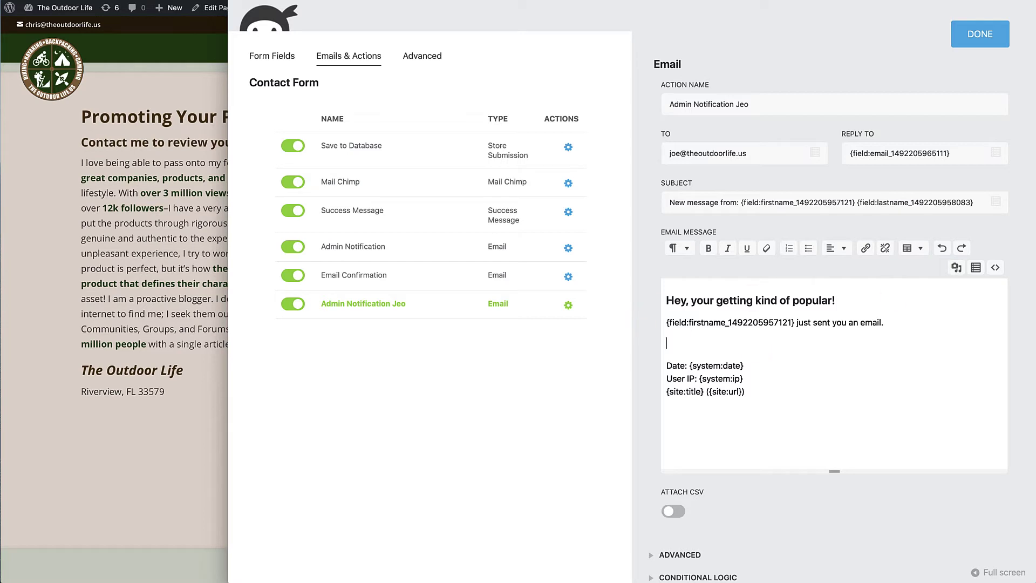
click(977, 268)
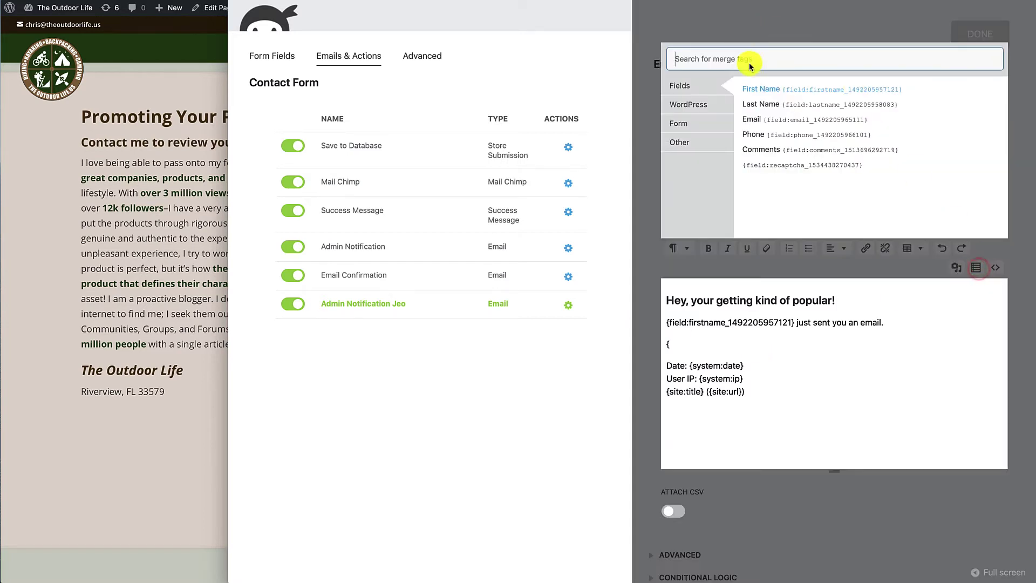
click(765, 90)
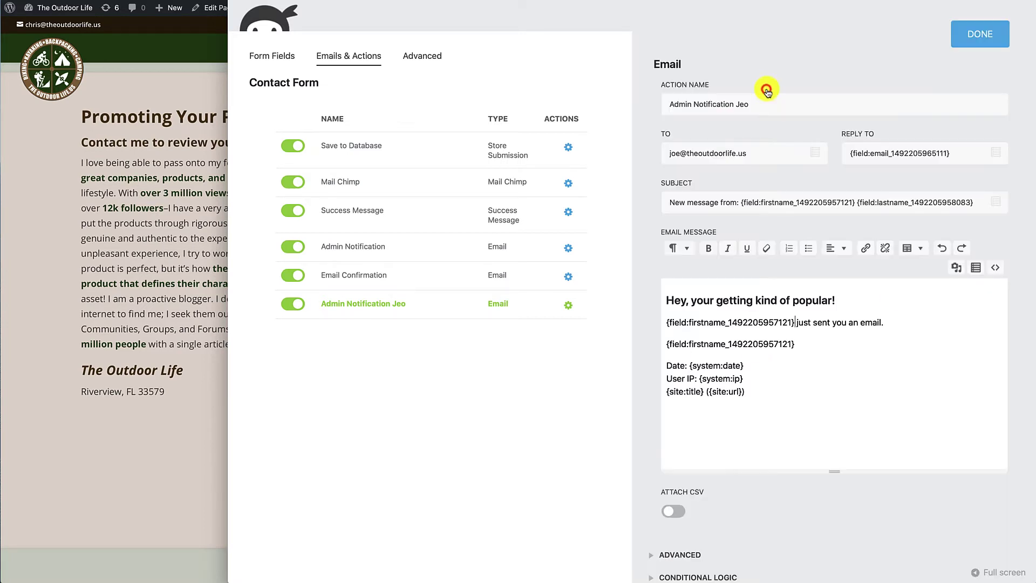
click(814, 344)
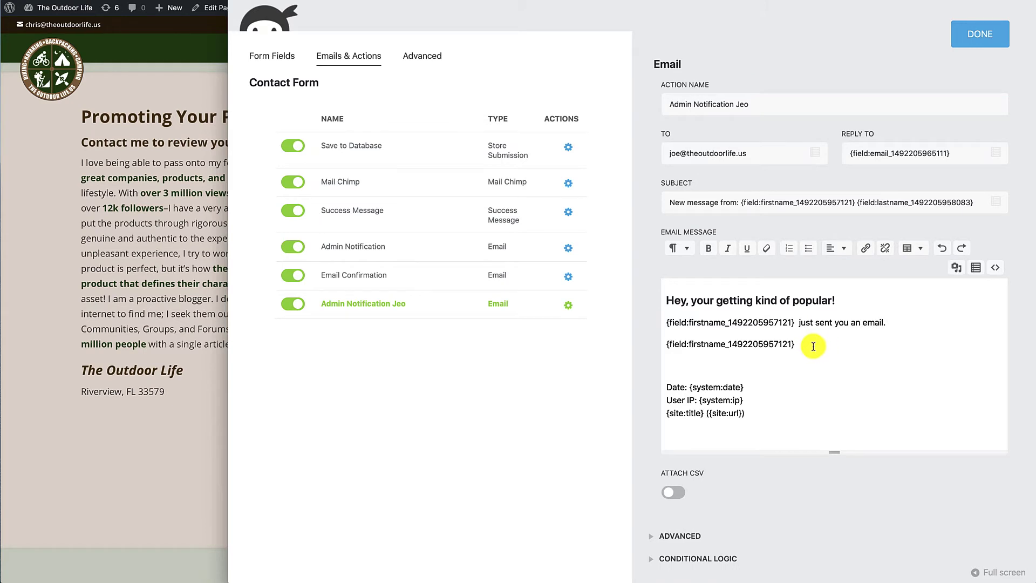
key(Down)
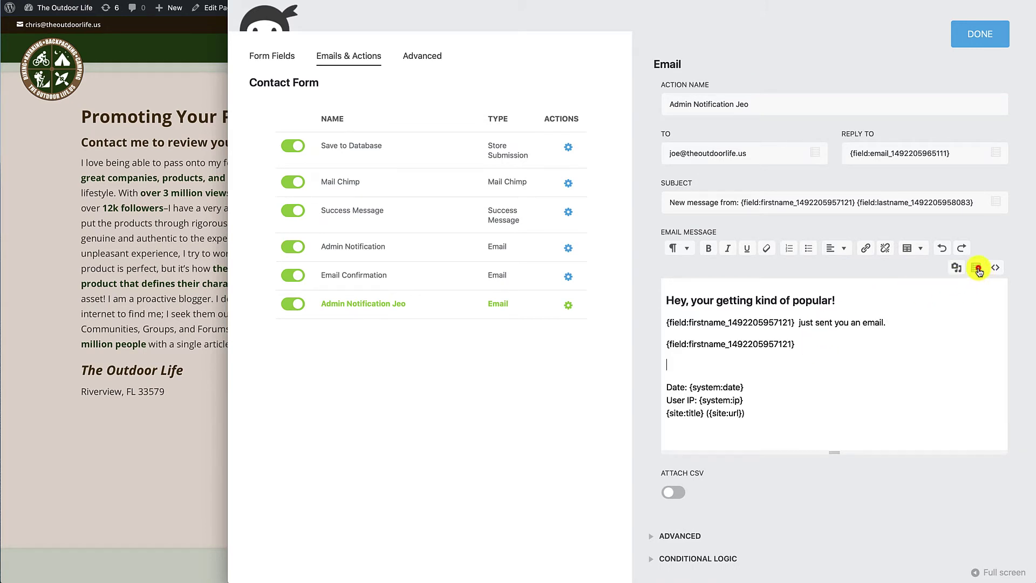
click(977, 268)
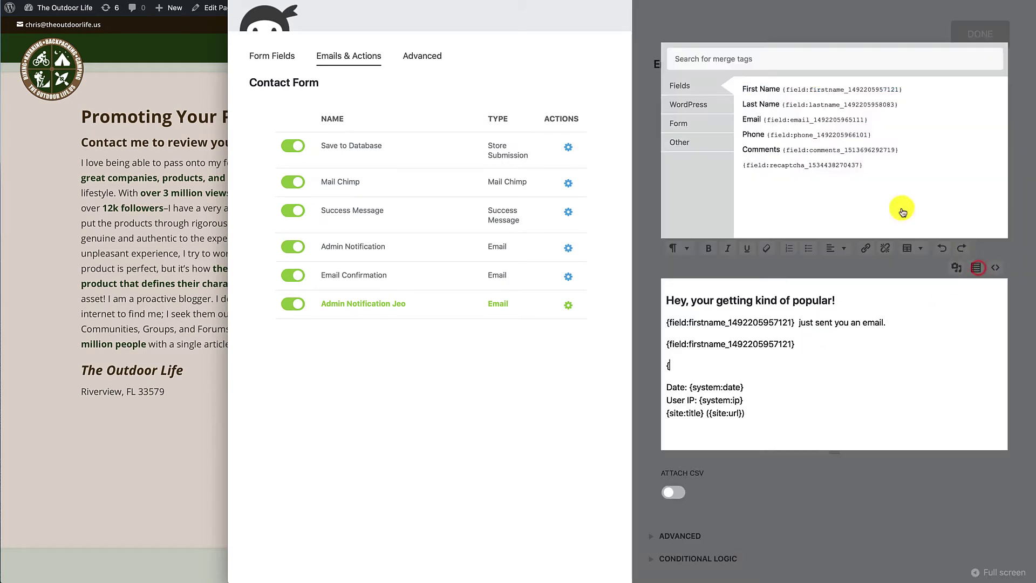
click(776, 135)
key(Return)
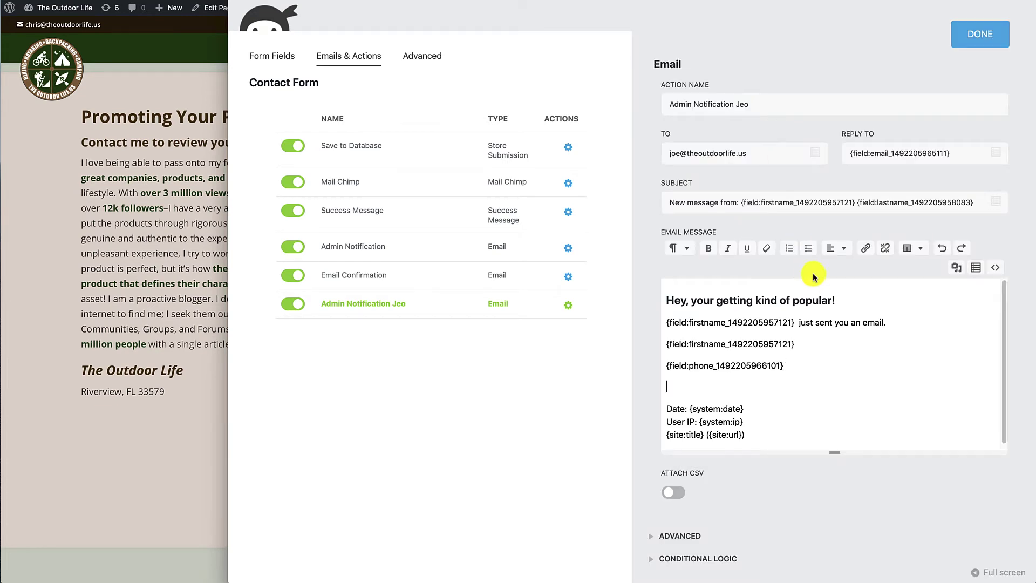
click(977, 268)
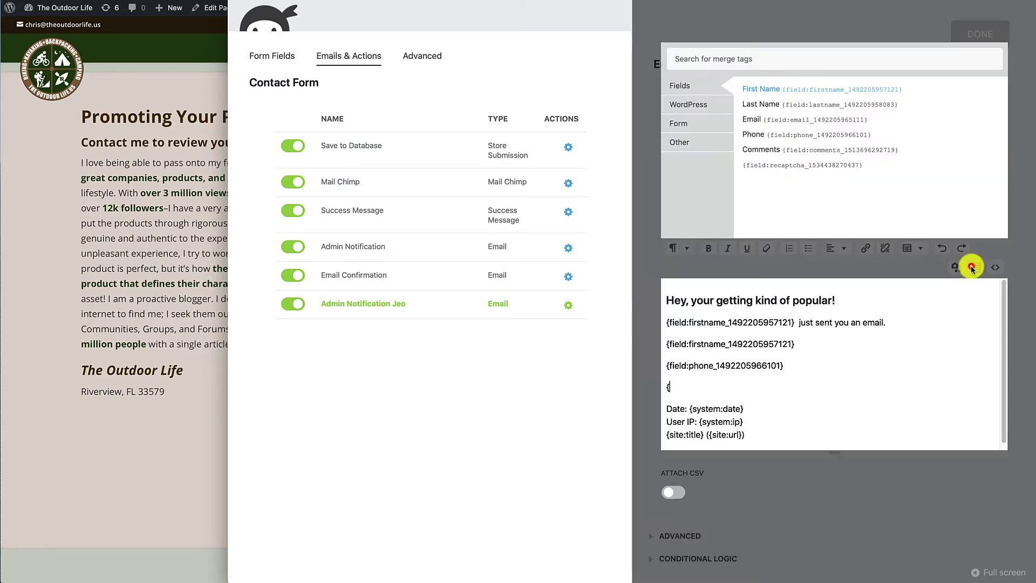
click(770, 120)
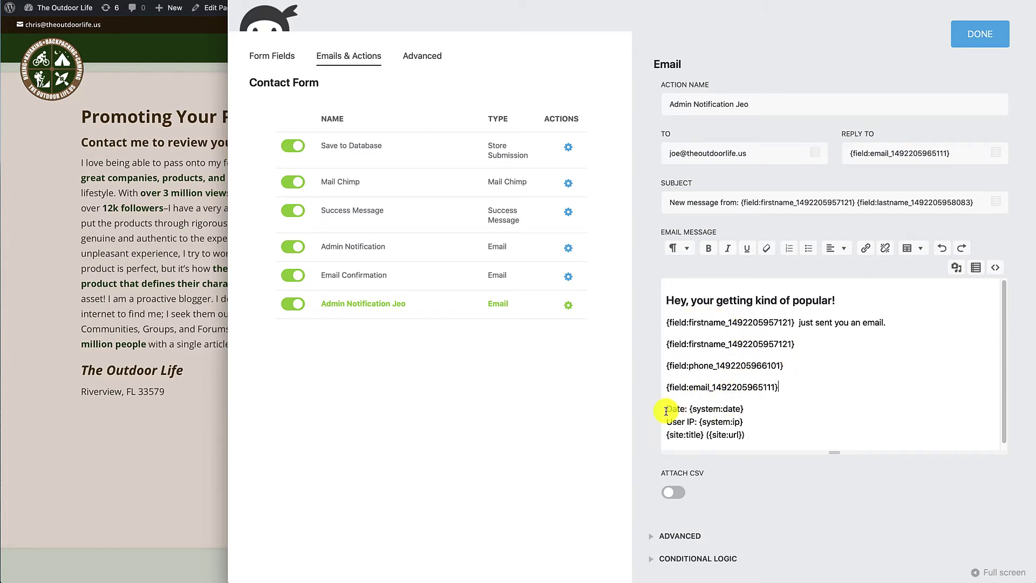
- Delete the date, IP and site lines and the greeting so only the three field tags remain
drag(667, 410, 870, 433)
key(BackSpace)
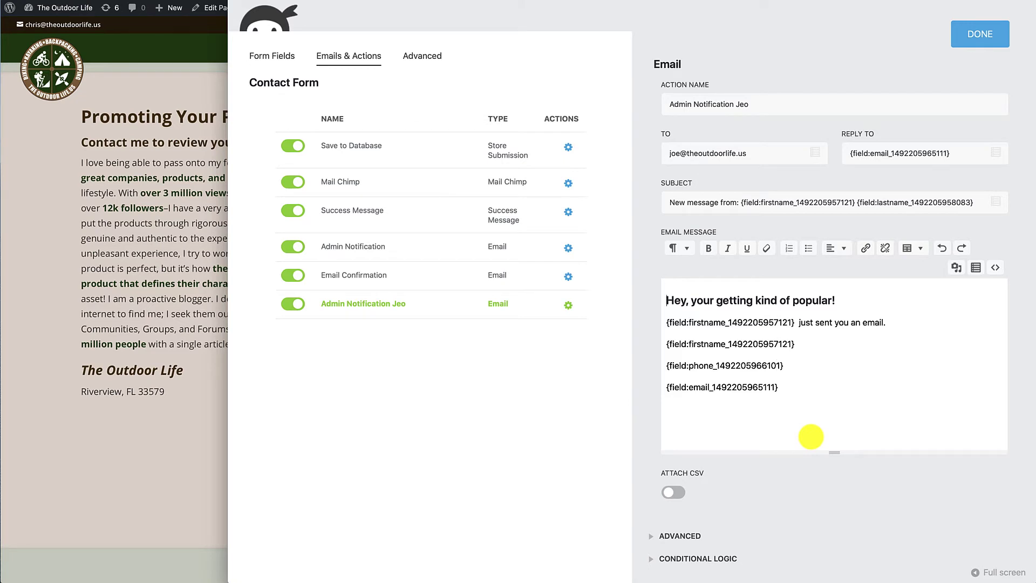
drag(668, 300, 779, 322)
key(shift+End)
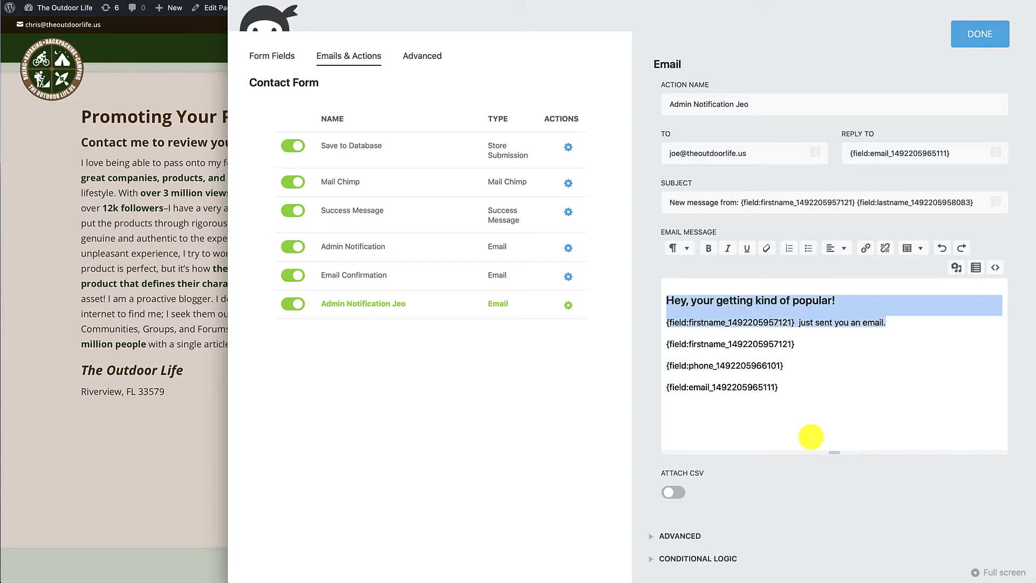
text(\)
key(Delete)
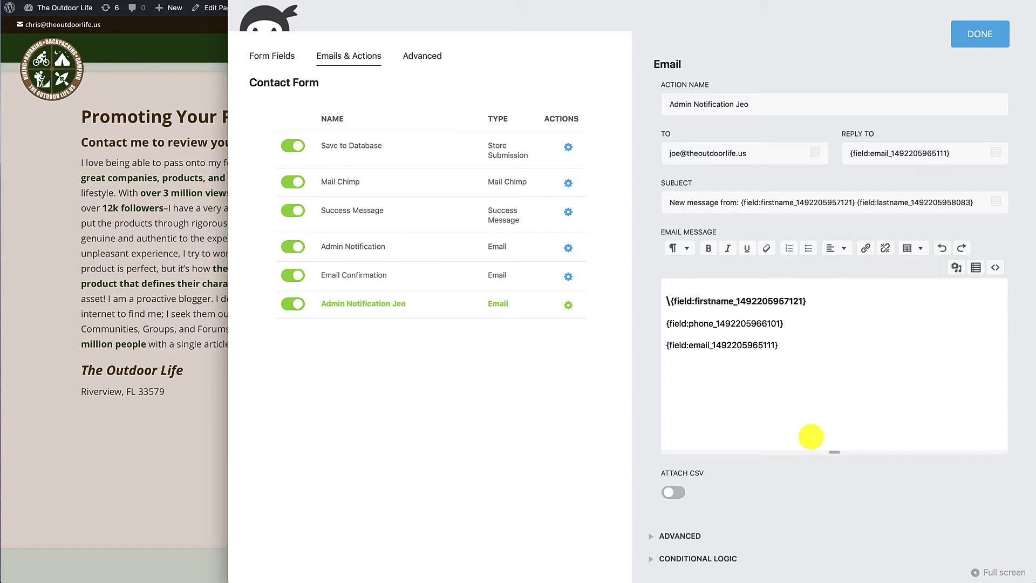
key(BackSpace)
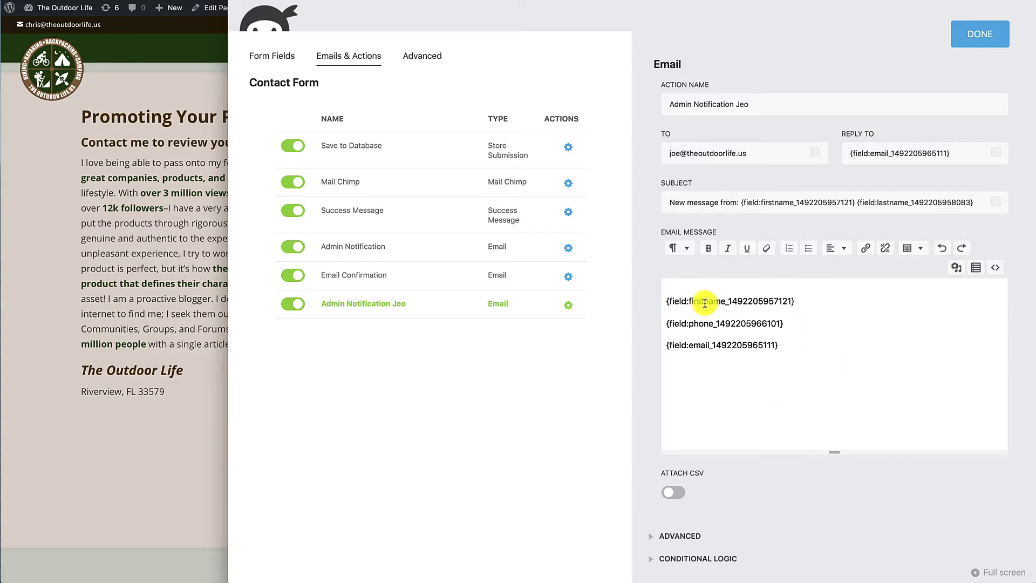
click(725, 357)
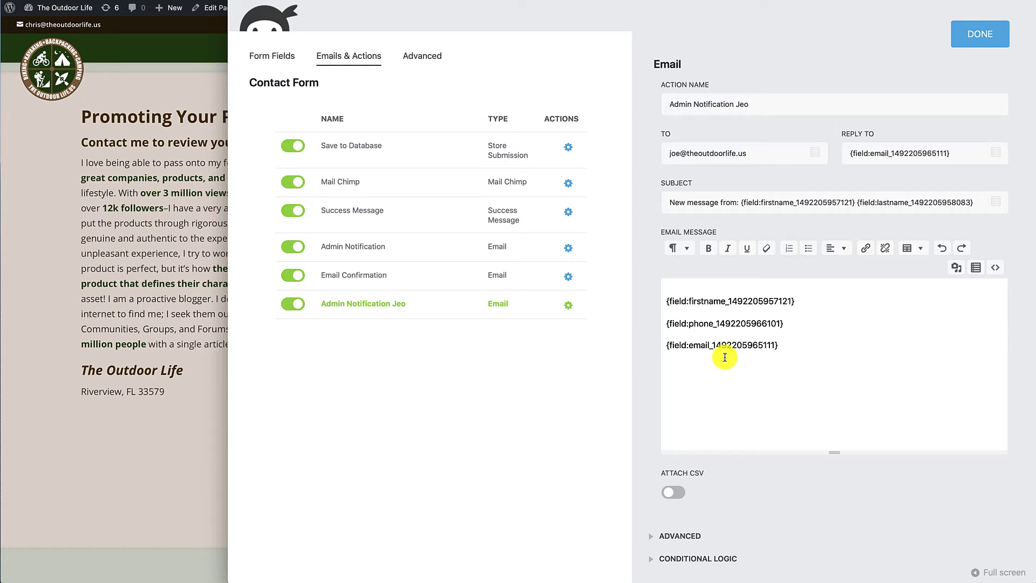
scroll(723, 356, down, 1)
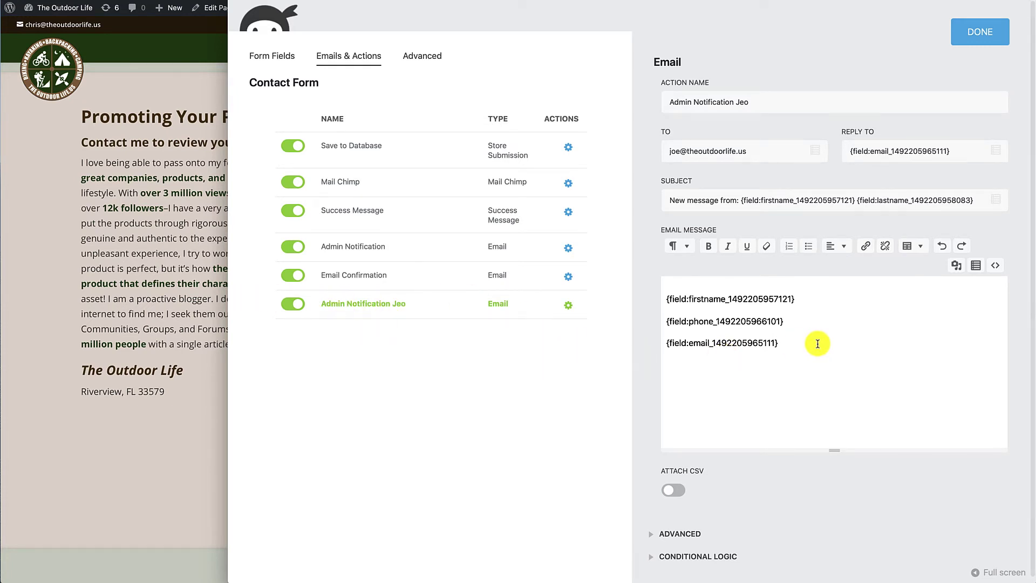
- Publish the form, preview the live contact page, and return to the Emails & Actions list
click(979, 33)
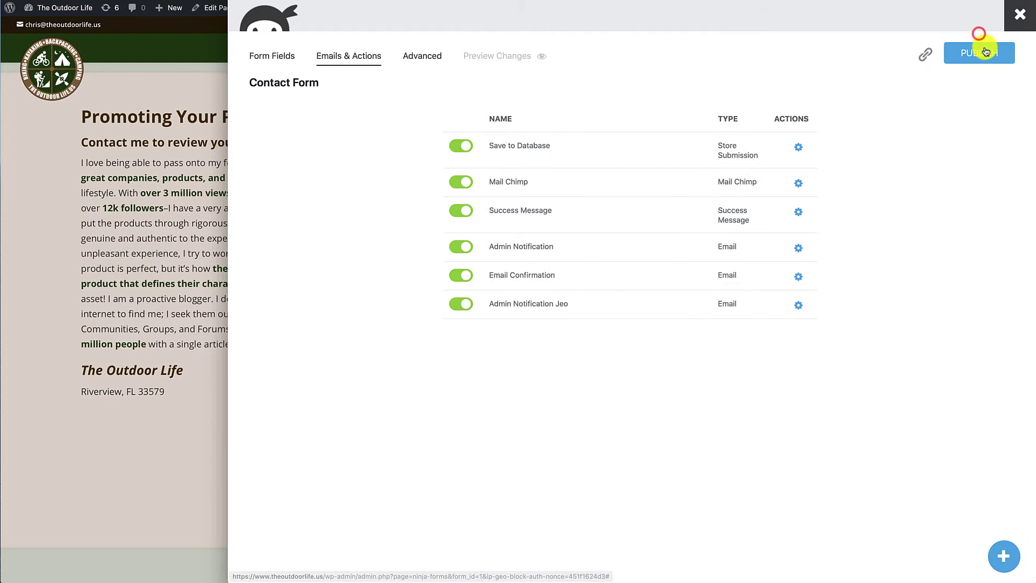
click(982, 52)
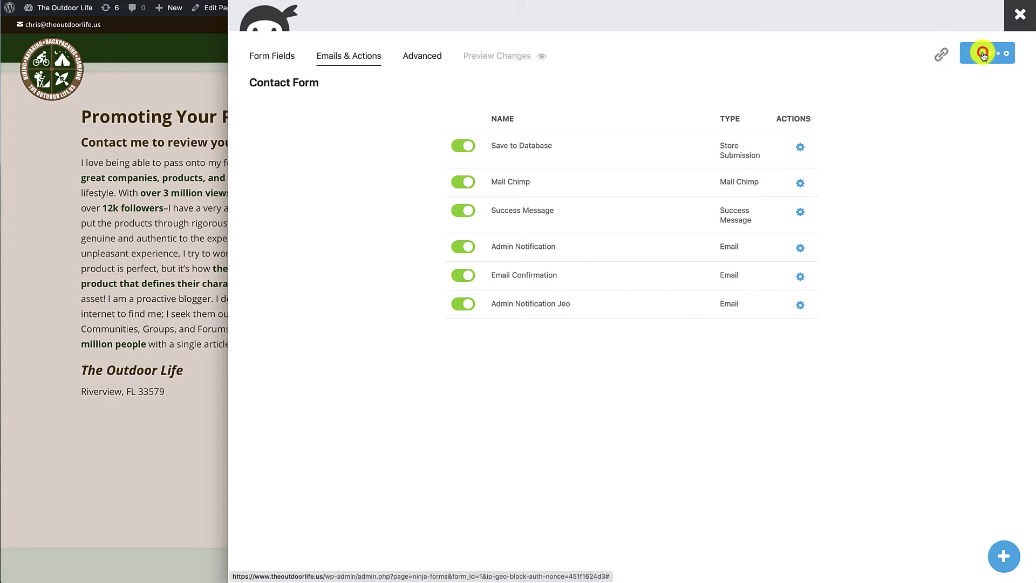
click(176, 289)
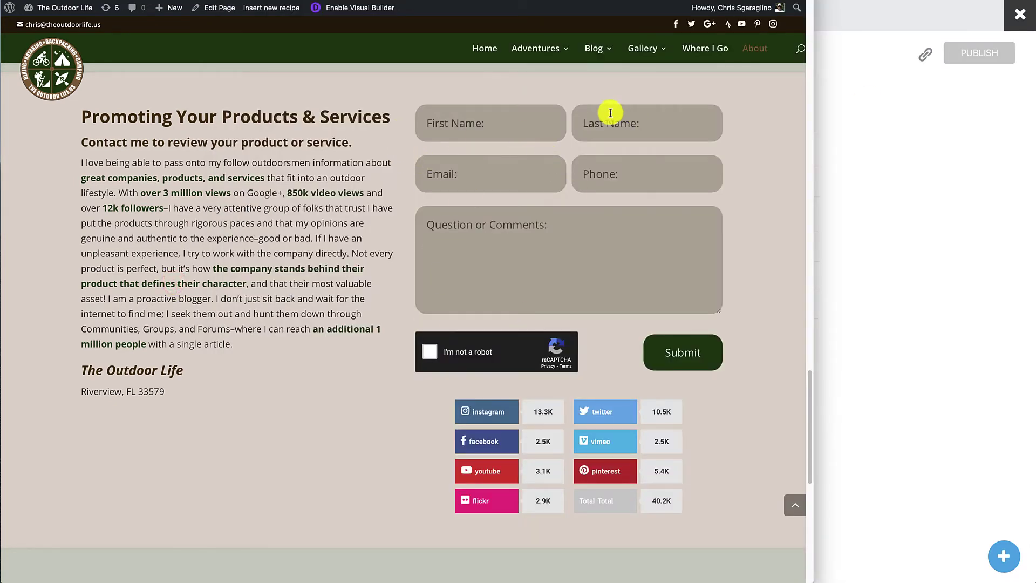
click(970, 324)
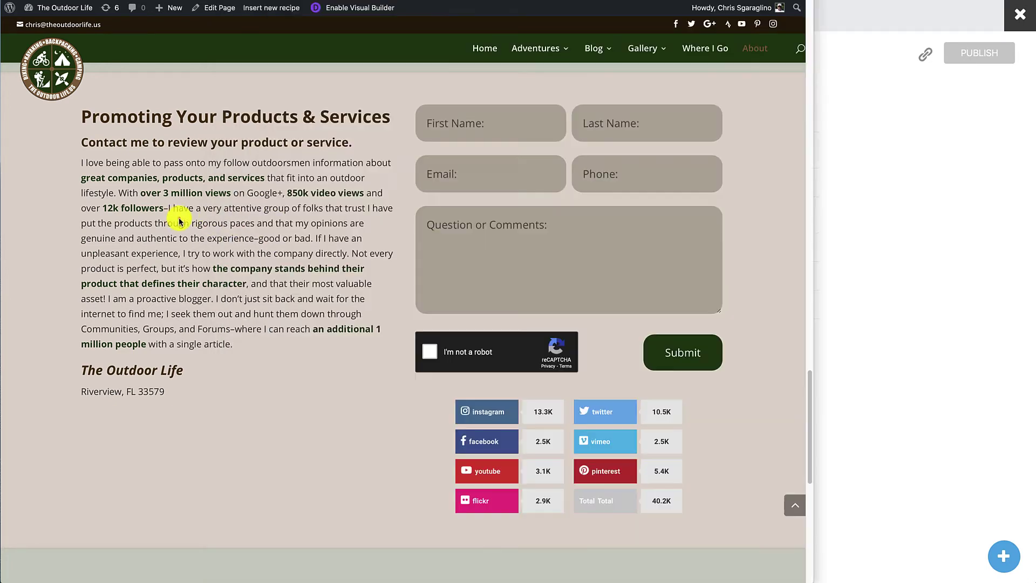
click(178, 219)
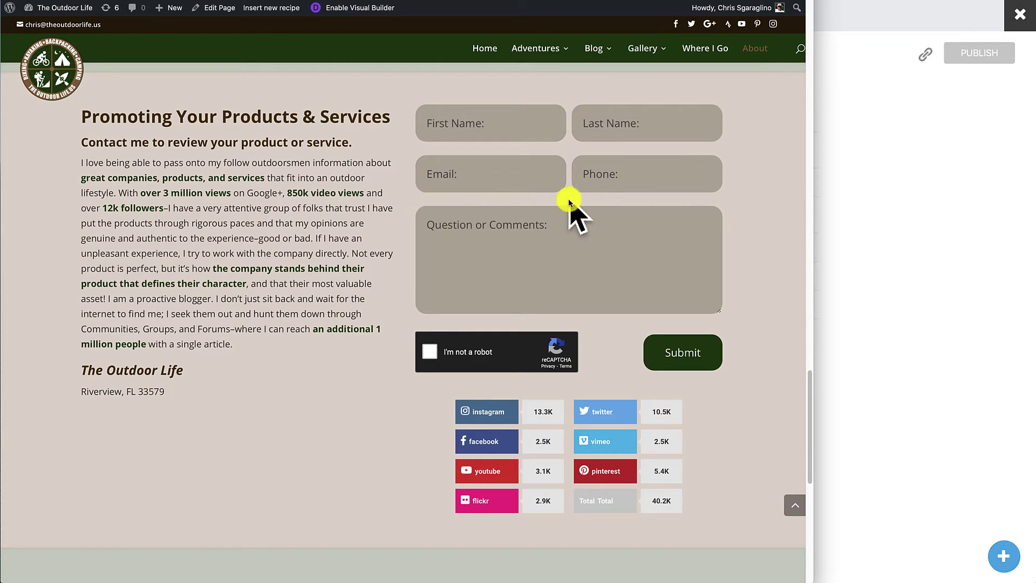
click(947, 262)
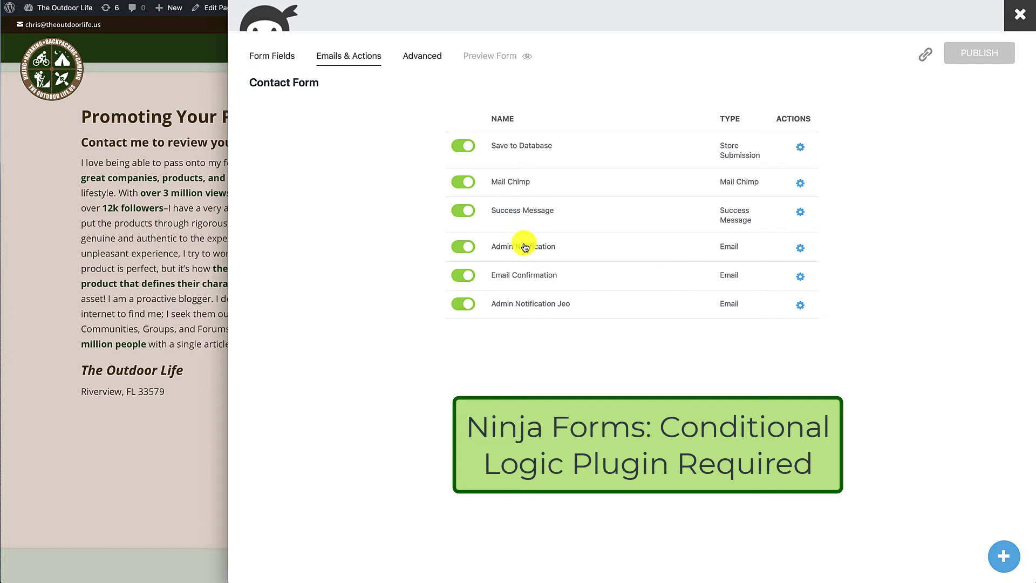
click(906, 260)
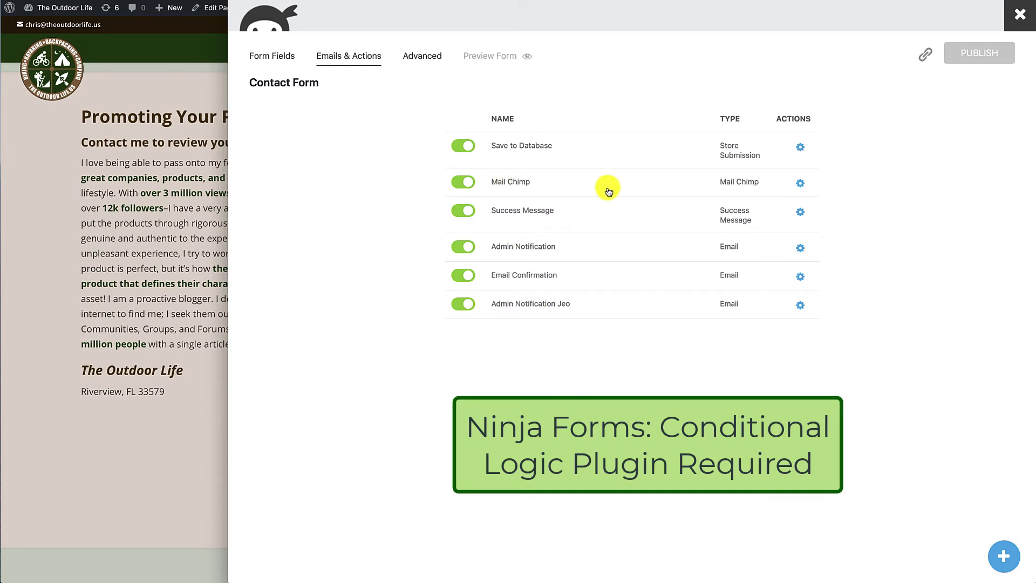
- Add a Radio List field to the Contact Form for the question 'What sport is your product for?'
click(274, 54)
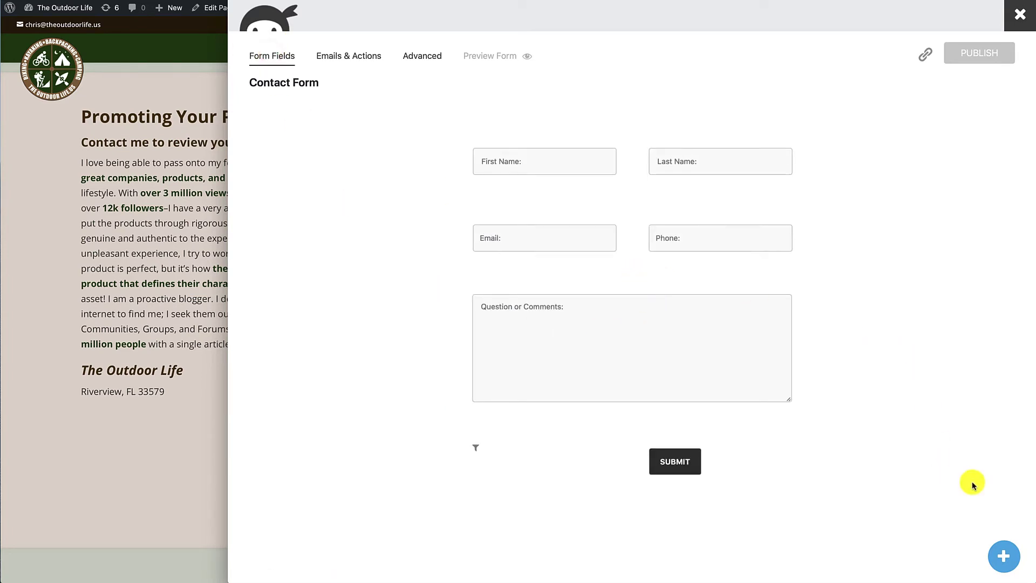
click(1003, 556)
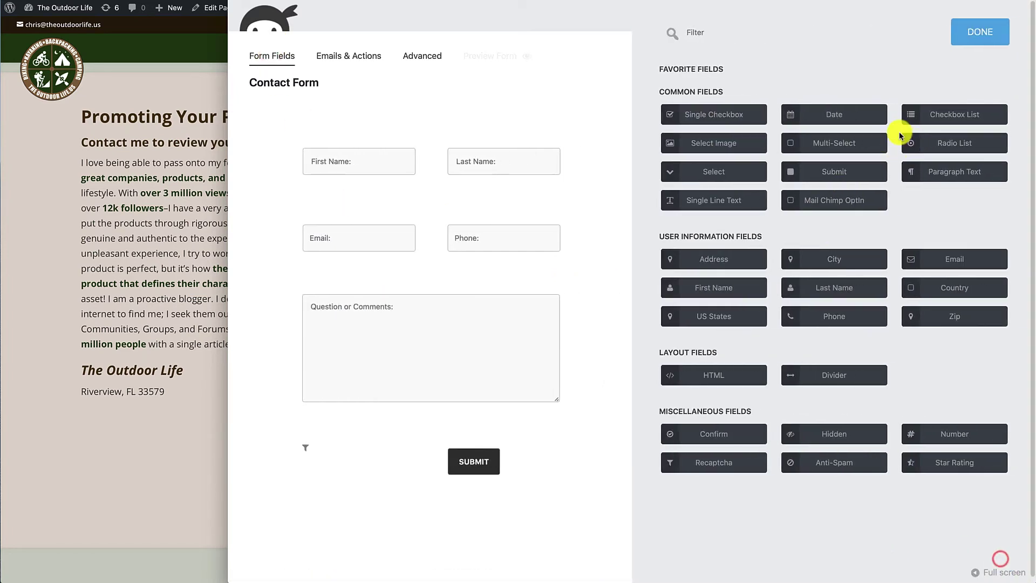
click(974, 153)
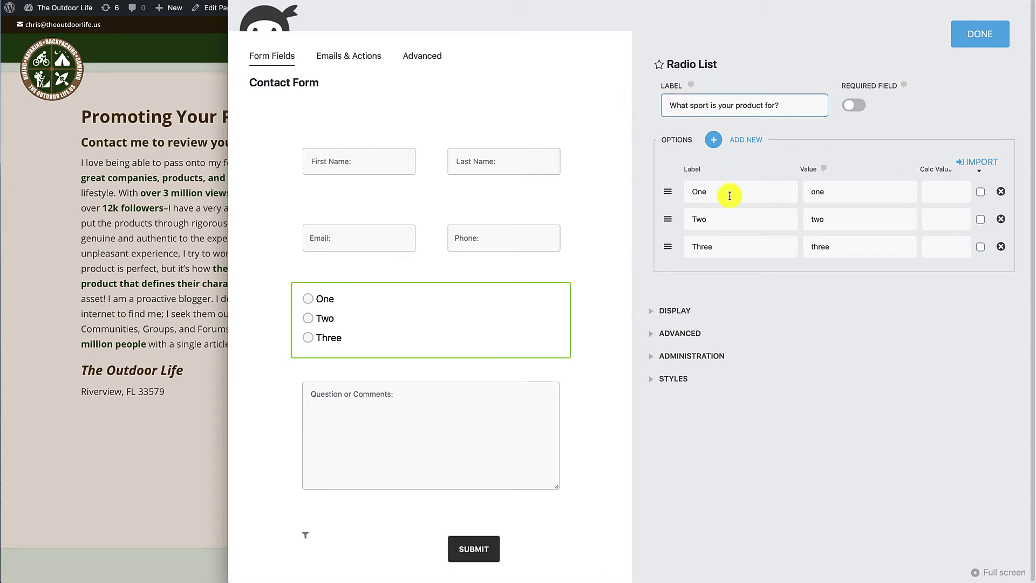
- Set the radio options to Paddling, Cycling and Backpacking with values paddling, cycling and backpacking
drag(727, 195, 683, 194)
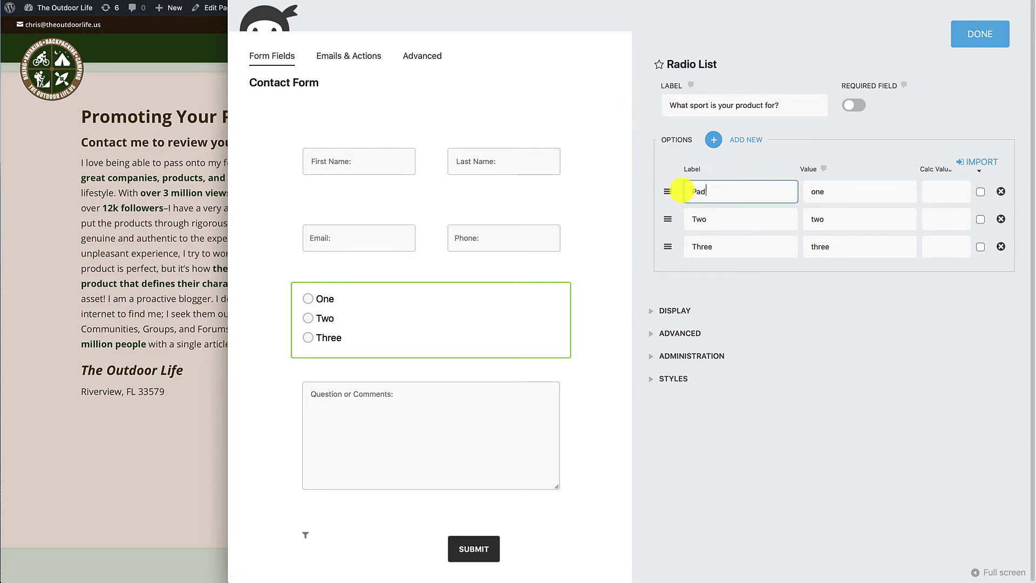
key(Tab)
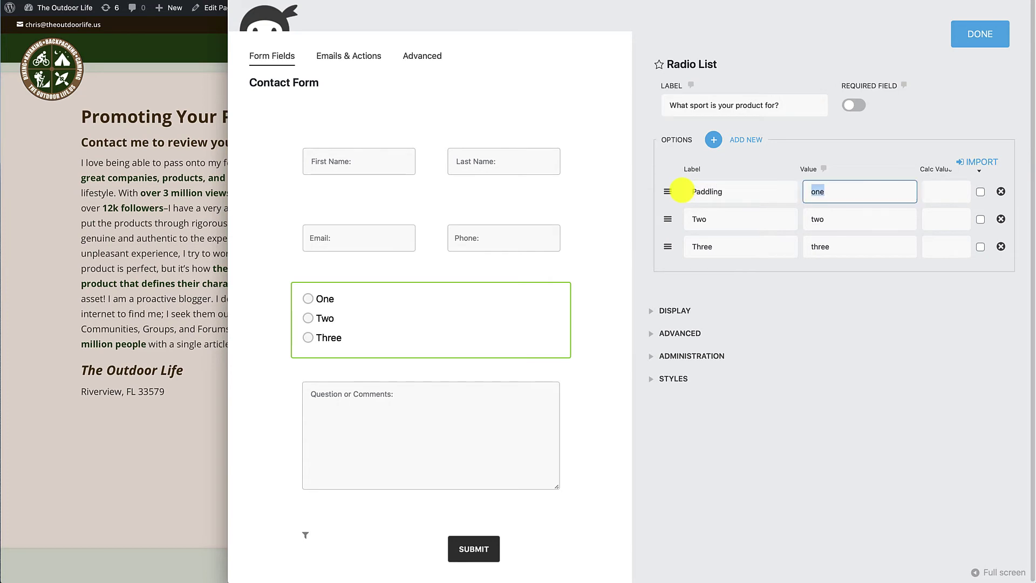
text(paddling)
key(Tab)
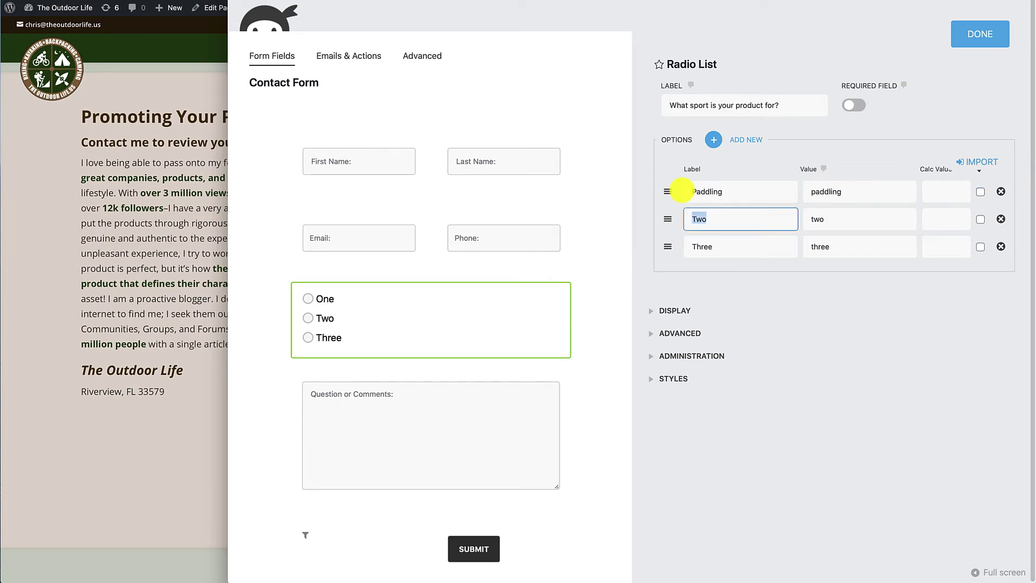
text(Cycling)
key(Tab)
text(cycling)
key(Tab)
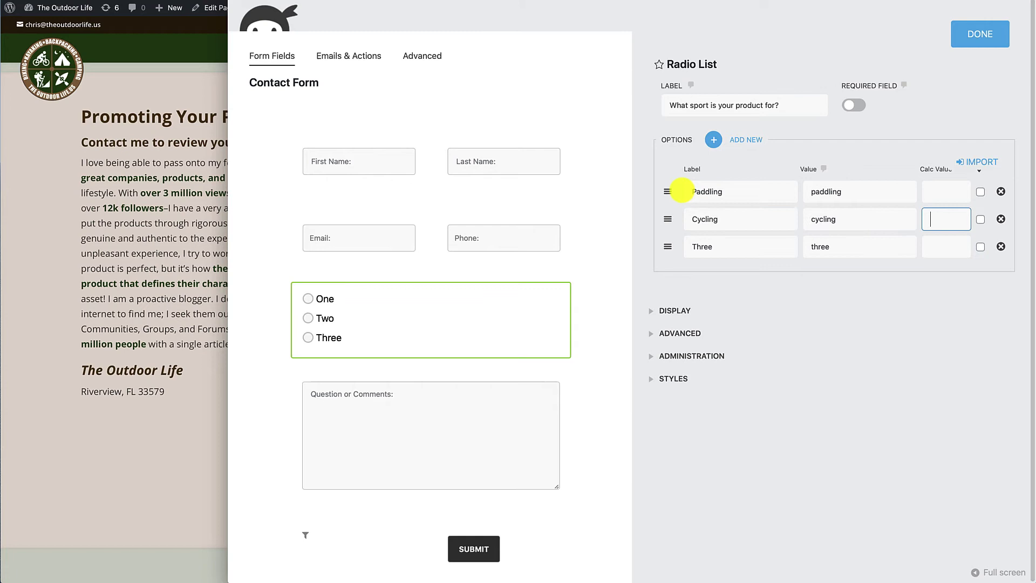
key(Tab)
text(Ba)
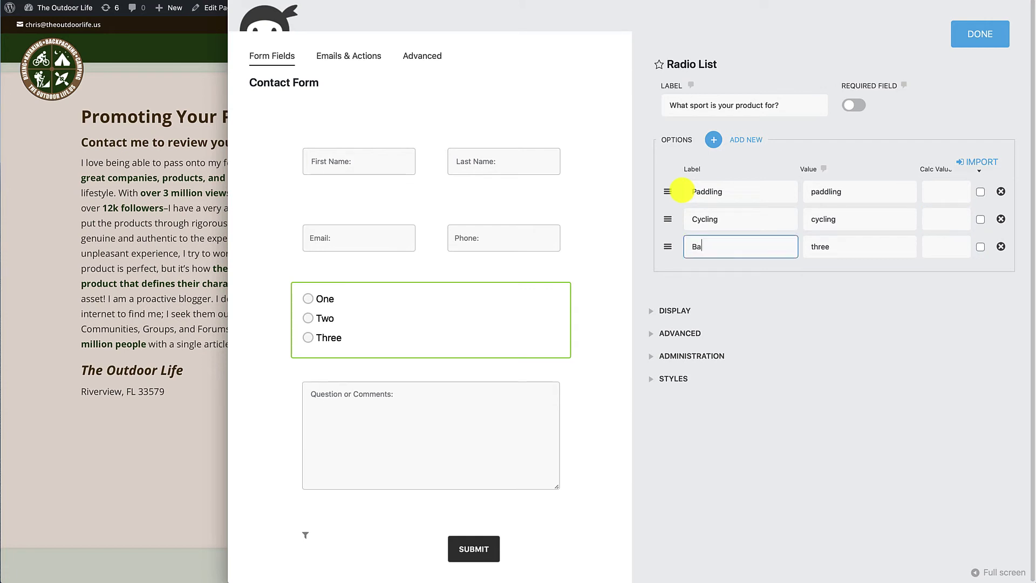
text(ckpacking)
key(Tab)
text(backpacking)
key(Tab)
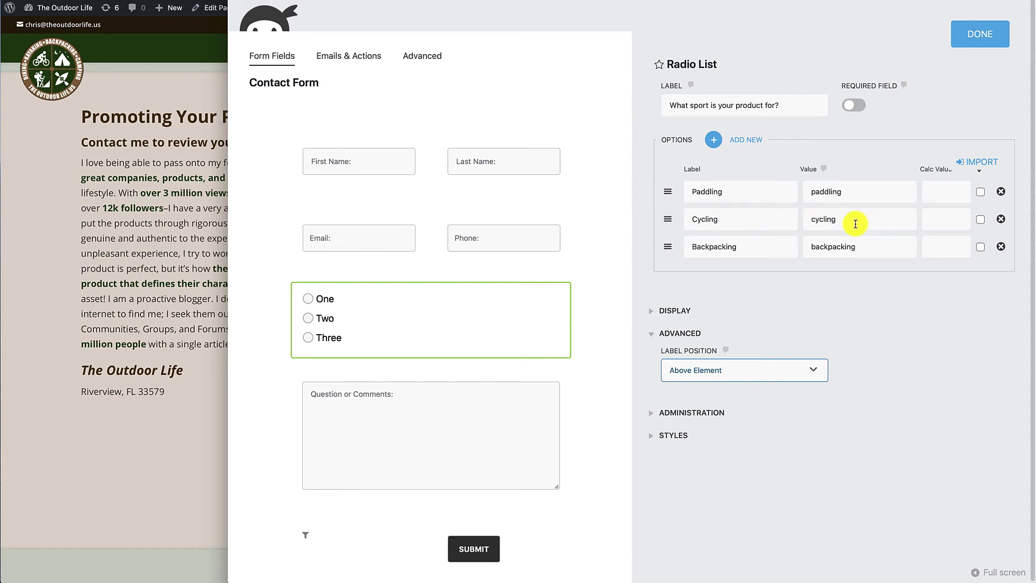
- Publish the form with the sport question, preview it live, and return to Emails & Actions
click(980, 37)
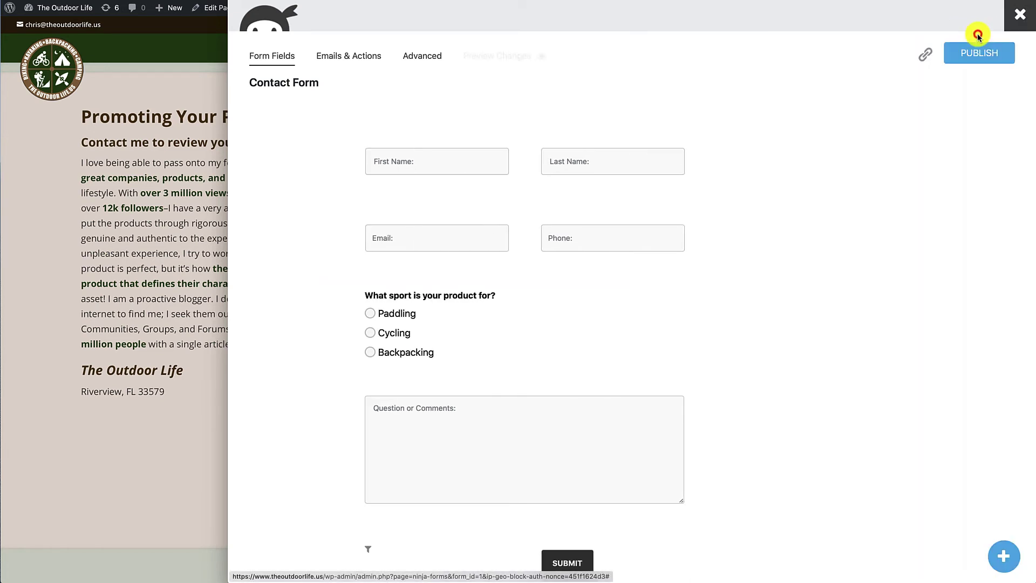
click(980, 54)
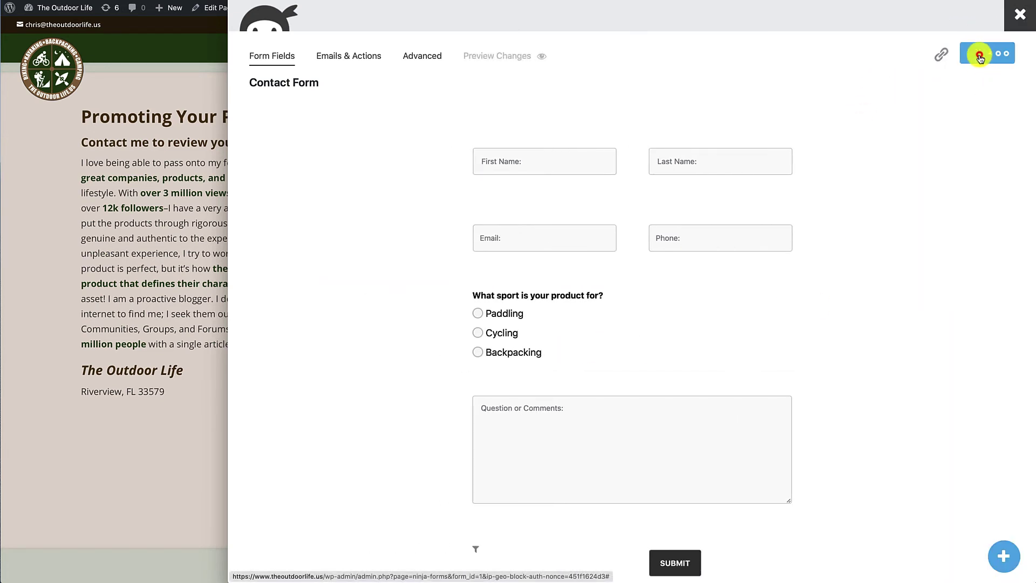
click(180, 268)
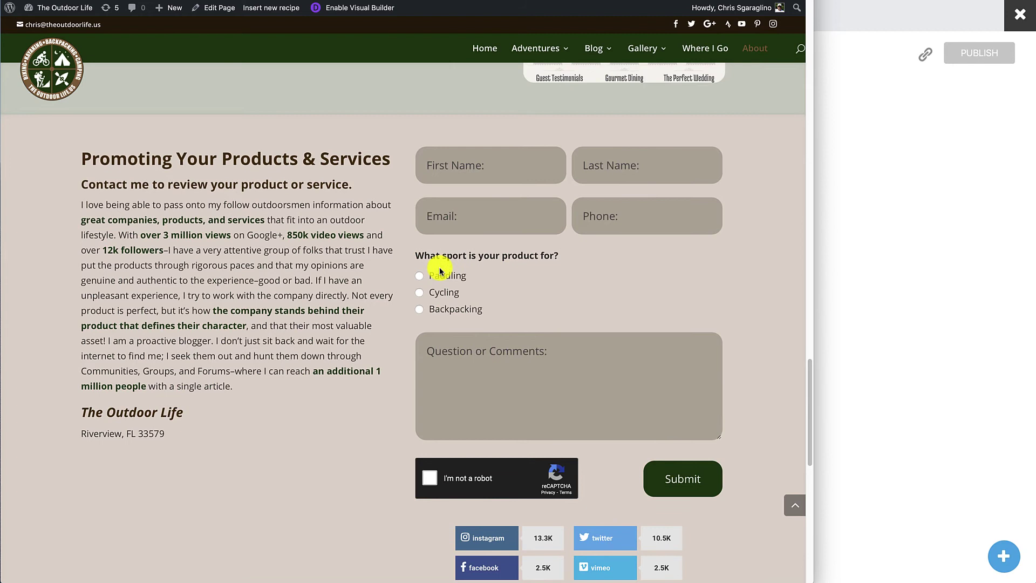
click(873, 291)
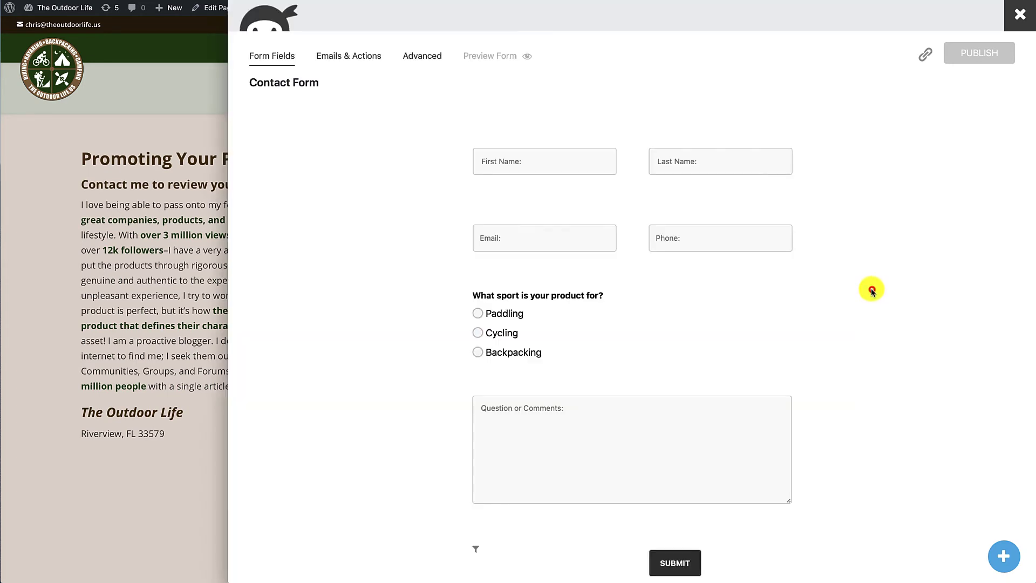
click(354, 57)
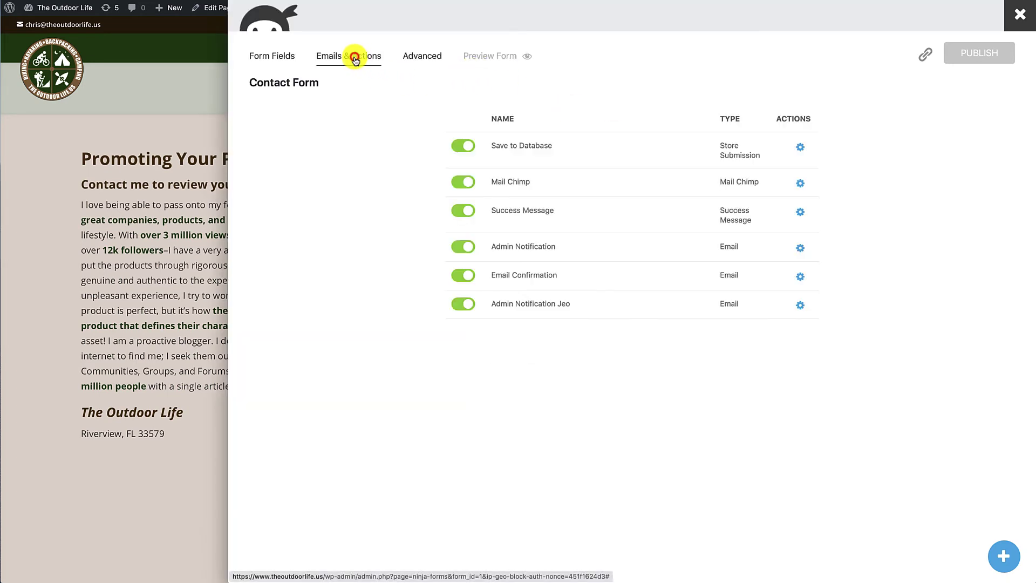
- Give the first Admin Notification a condition: sport question Has Selected Paddling
click(801, 251)
click(764, 105)
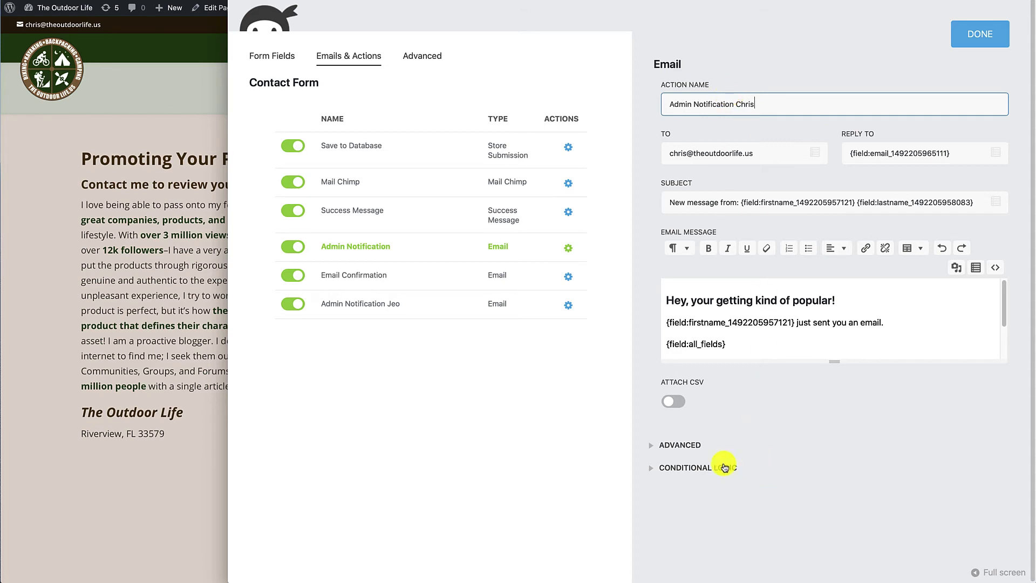
click(653, 470)
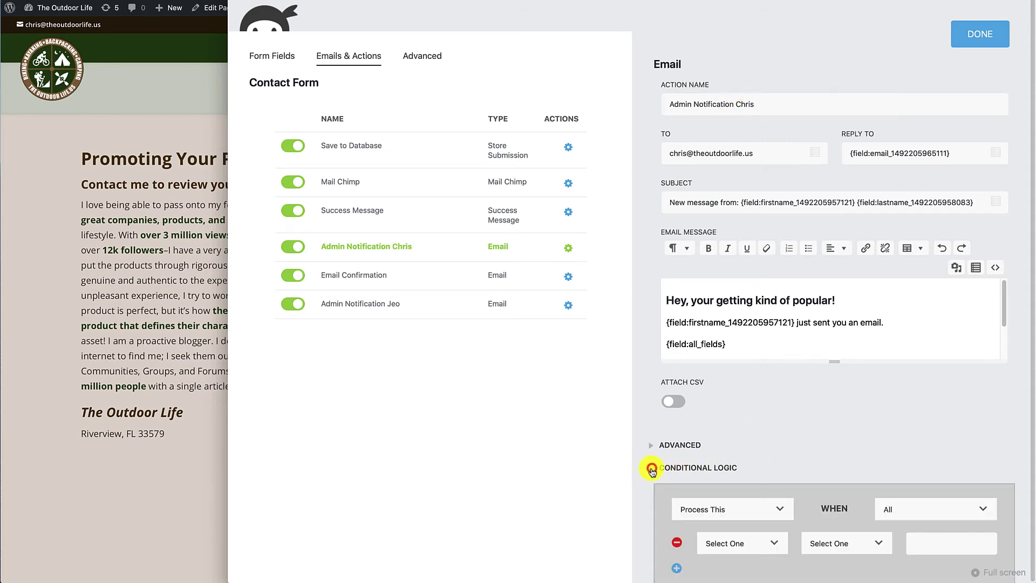
scroll(758, 447, down, 1)
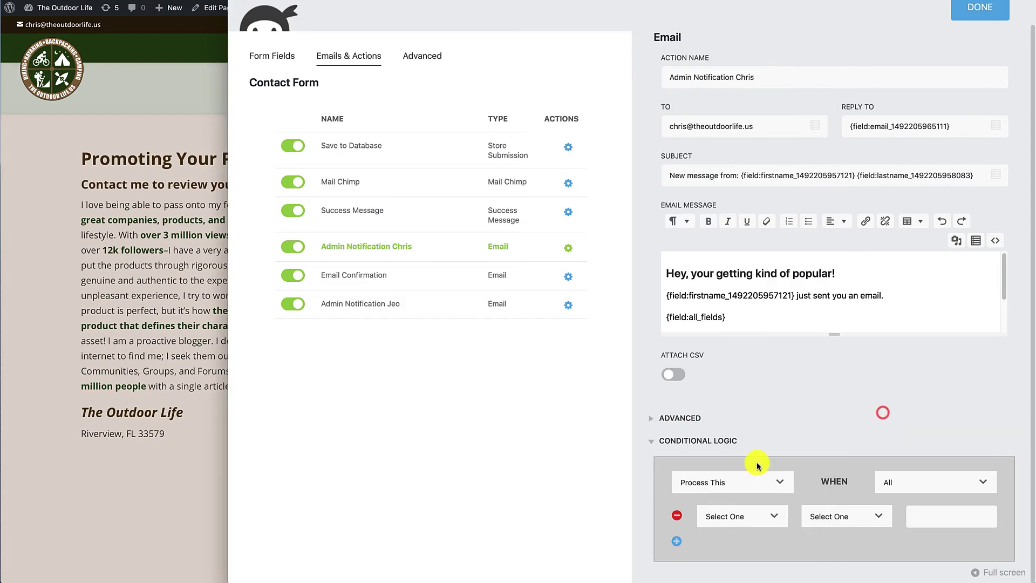
click(729, 515)
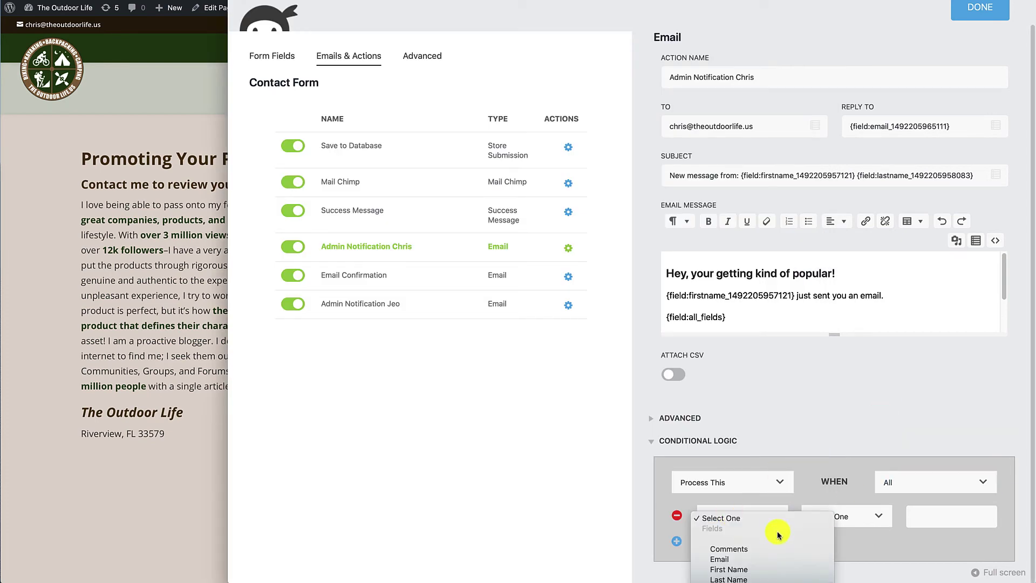
click(729, 578)
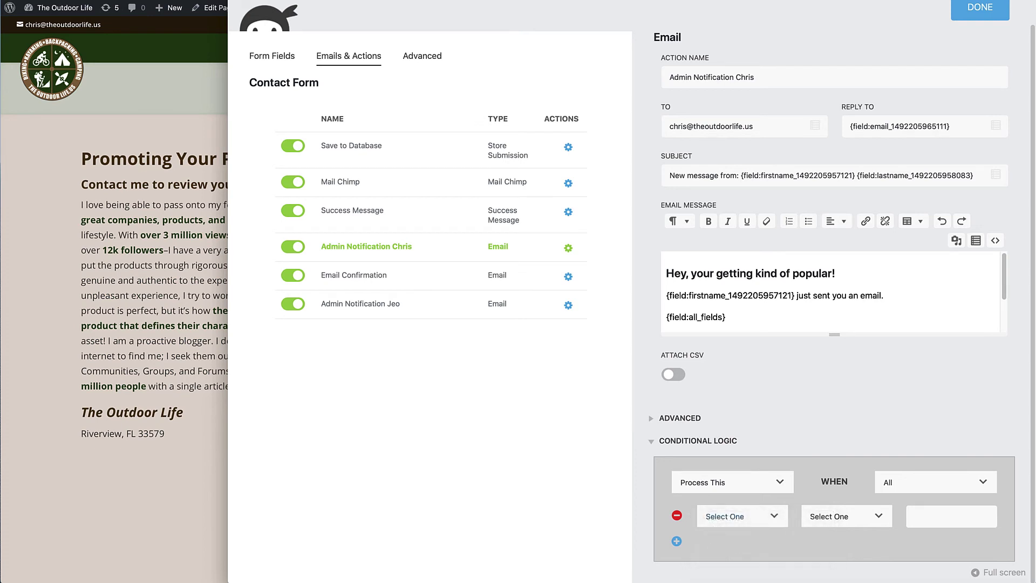
click(841, 517)
click(843, 531)
click(938, 517)
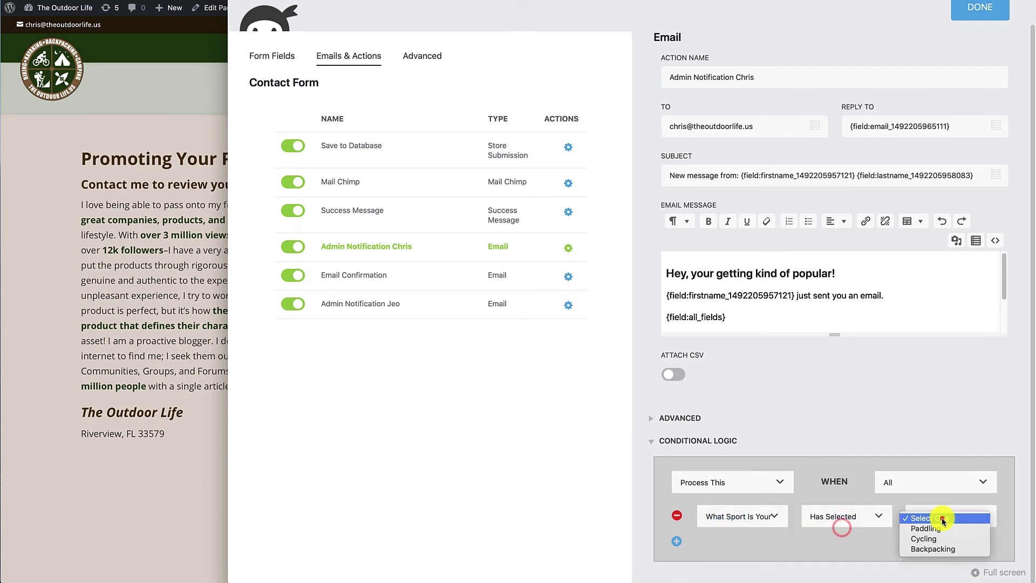
click(936, 529)
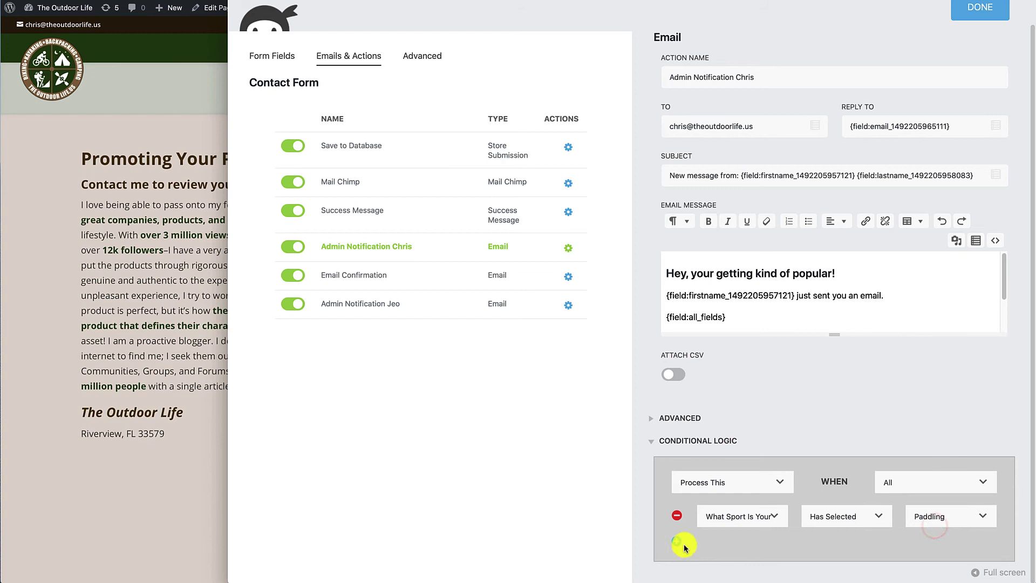
- Set WHEN to Any and add a second condition: sport question Has Selected Backpacking
click(915, 485)
click(883, 494)
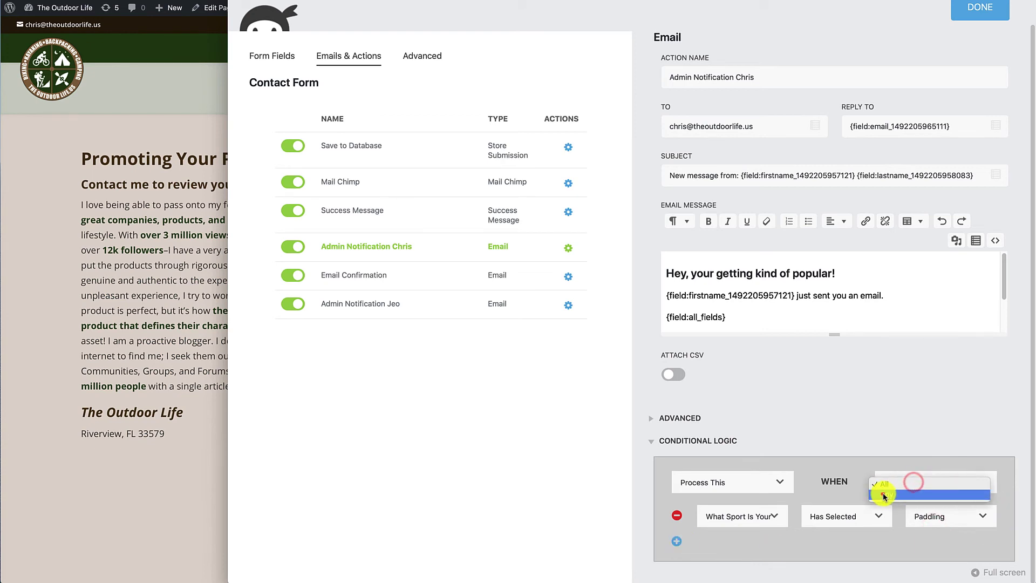
click(677, 540)
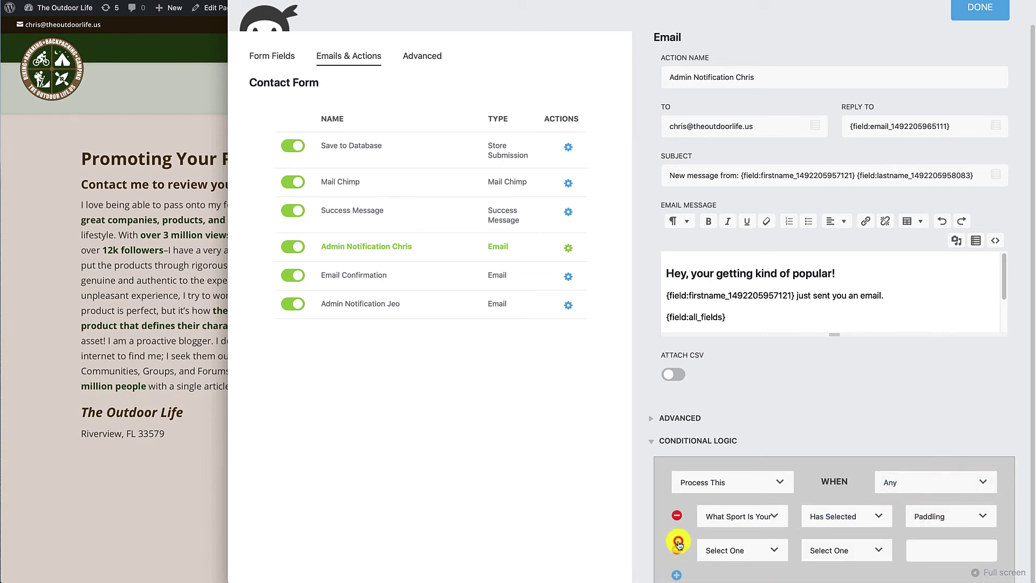
click(736, 551)
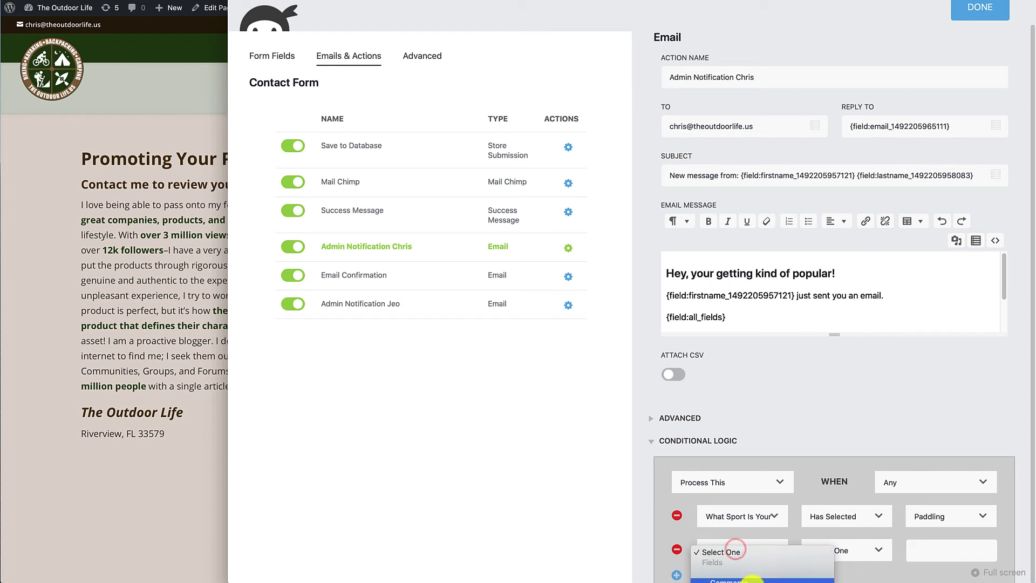
click(729, 573)
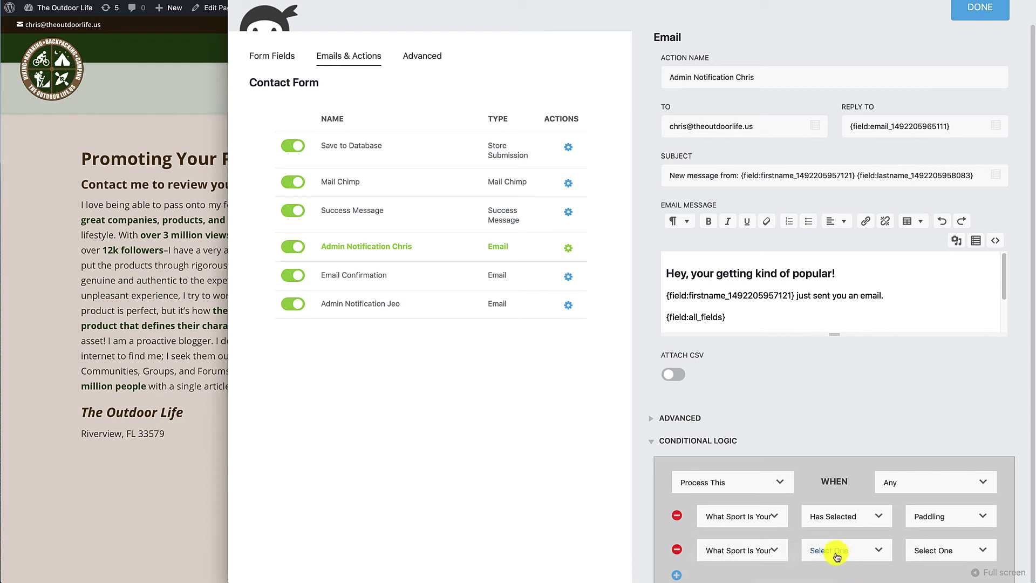
click(836, 550)
click(873, 563)
click(941, 550)
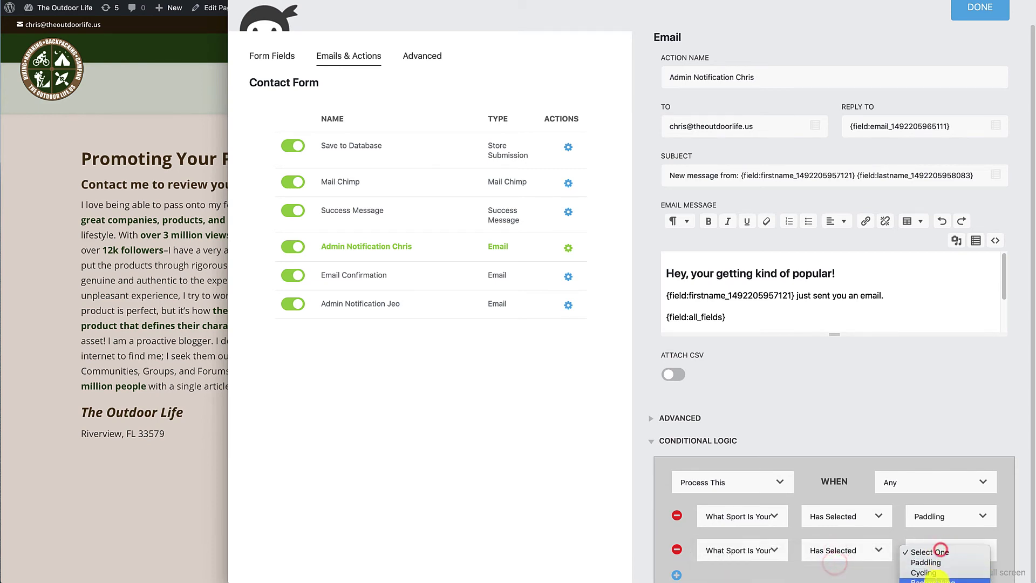
click(938, 581)
scroll(1029, 551, down, 1)
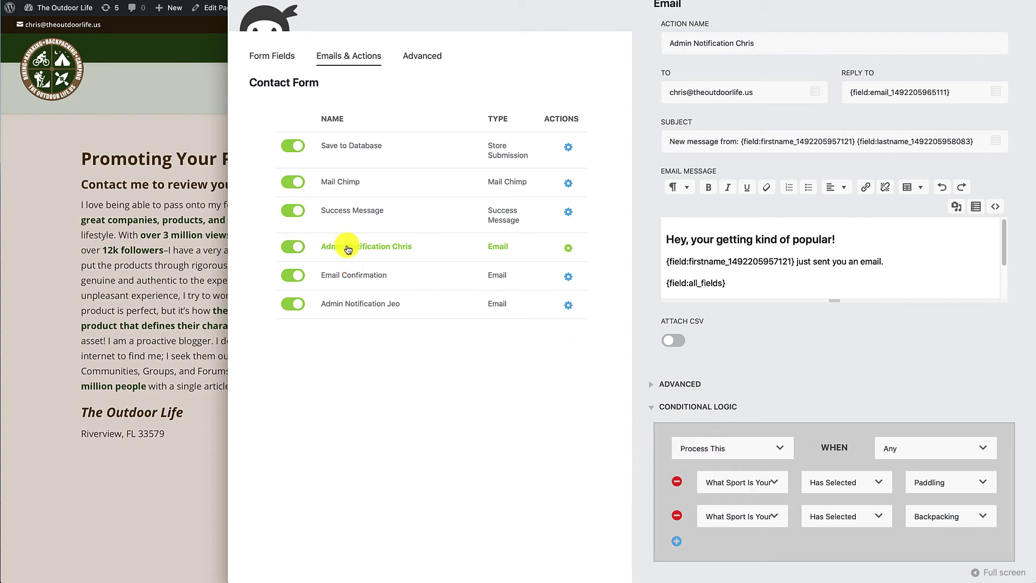
- On Admin Notification Jeo, set WHEN to Any with condition: sport question Has Selected Cycling
click(374, 305)
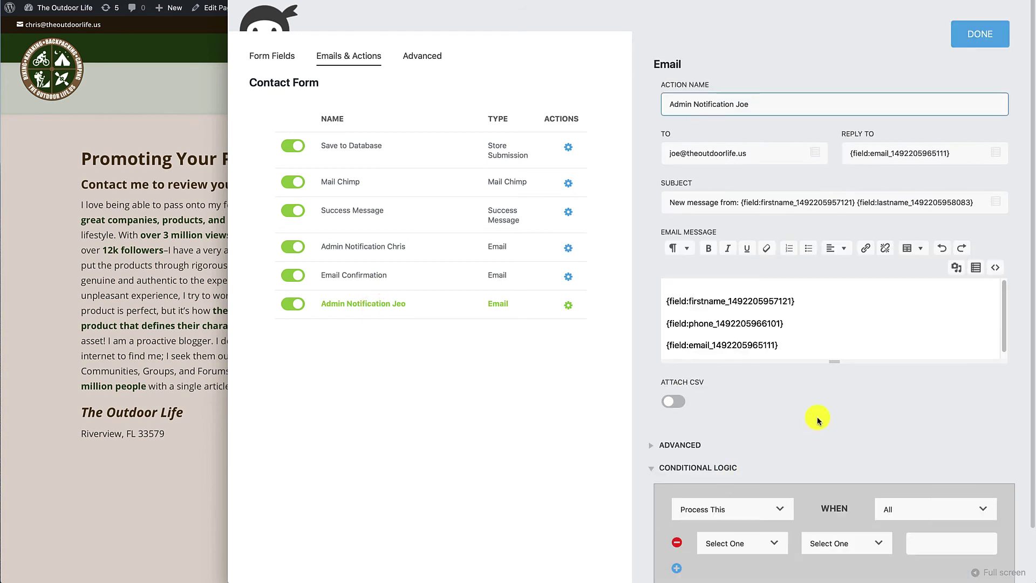
scroll(828, 429, down, 1)
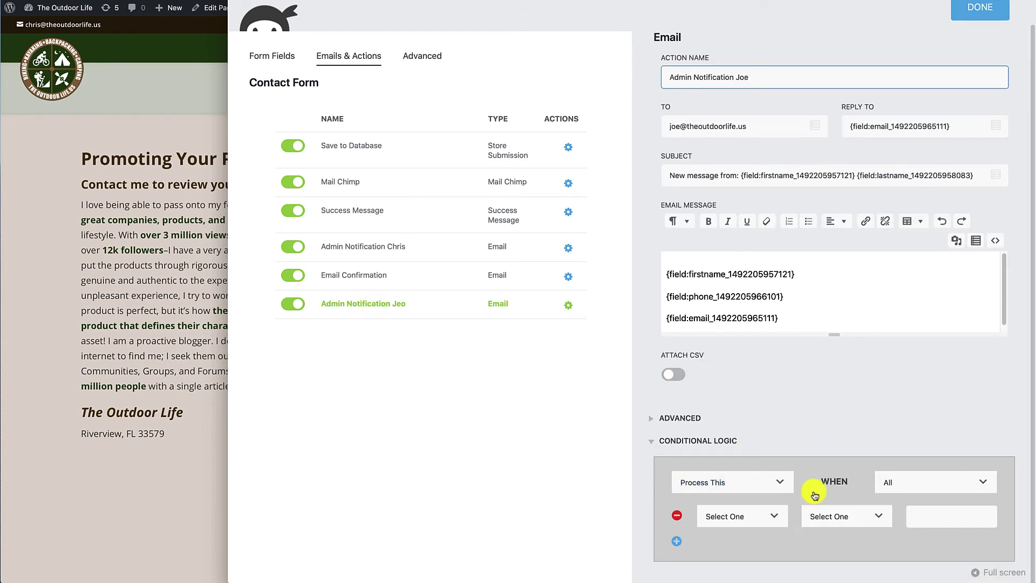
click(895, 482)
click(886, 494)
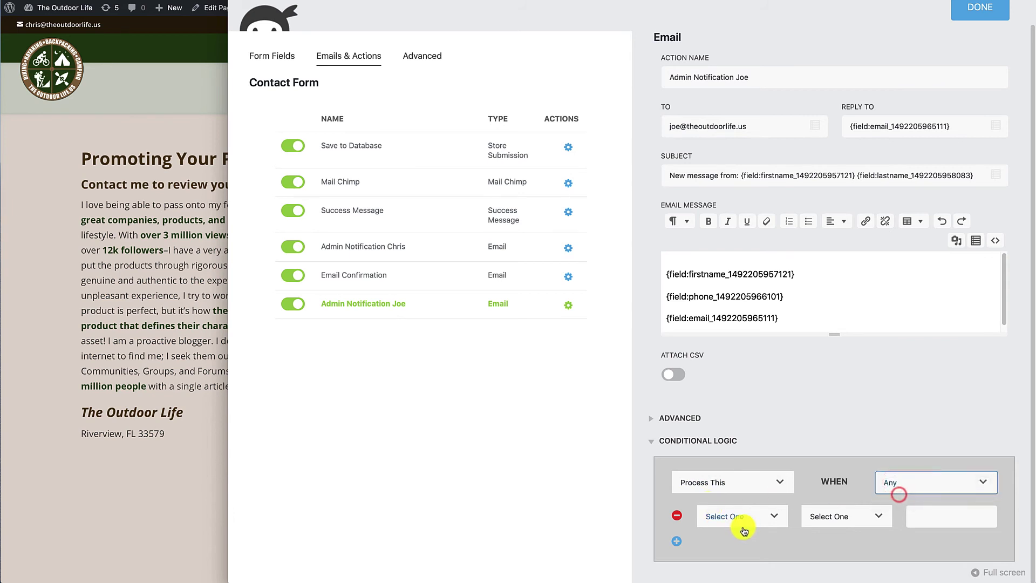
click(735, 517)
click(740, 579)
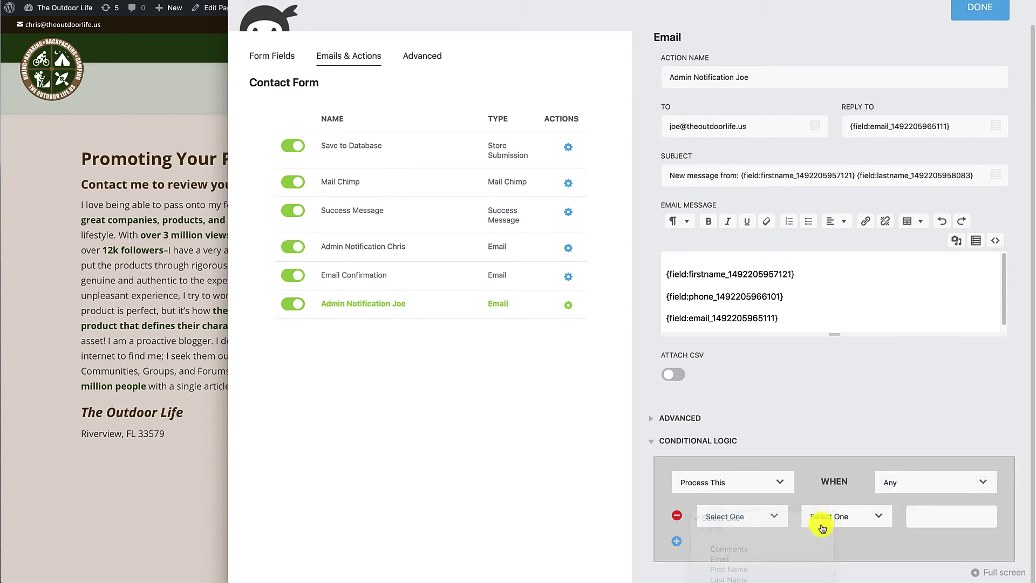
click(842, 517)
click(840, 529)
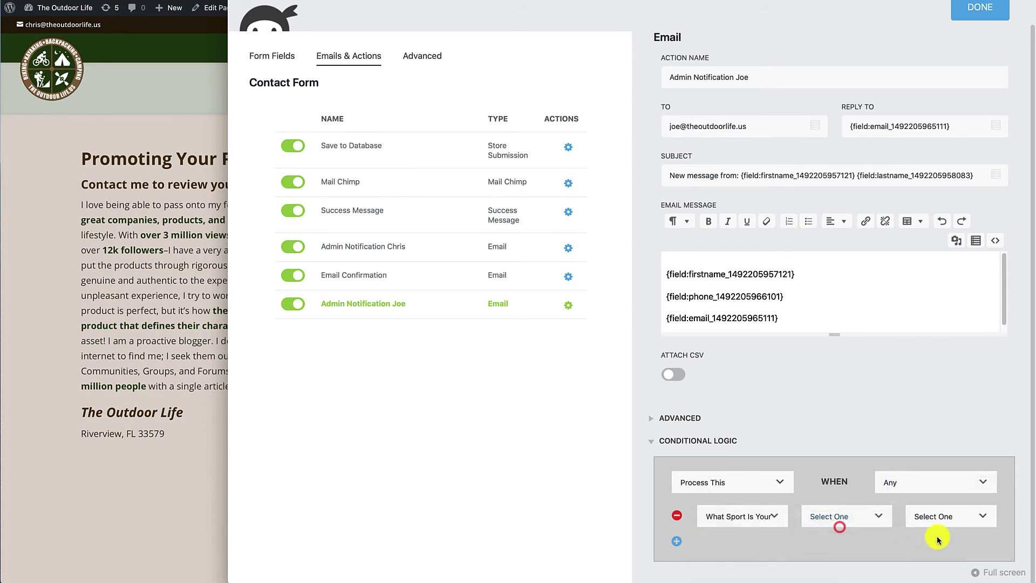
click(942, 517)
click(931, 539)
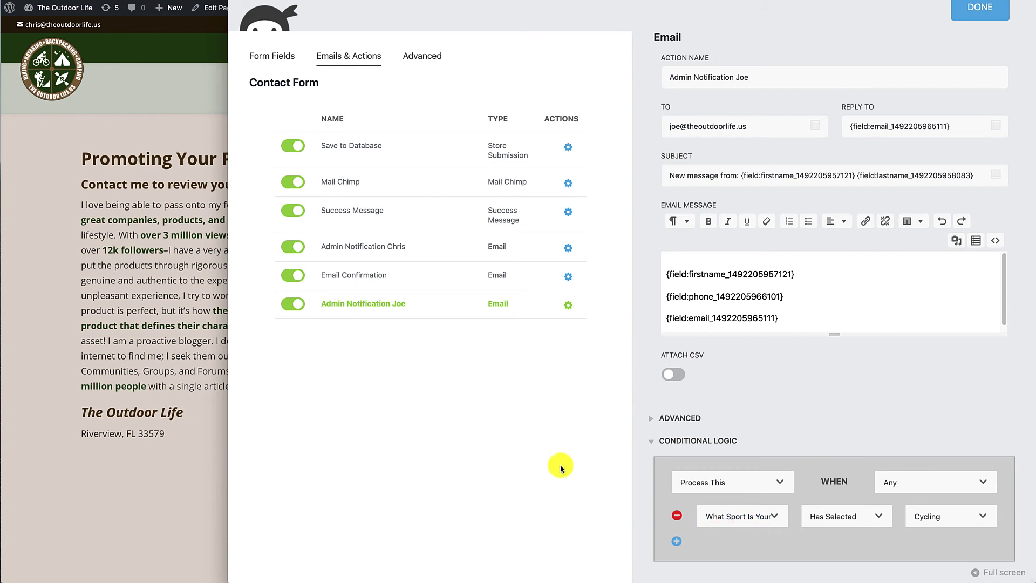
- Preview the live contact form and reopen the first admin notification's settings
click(124, 494)
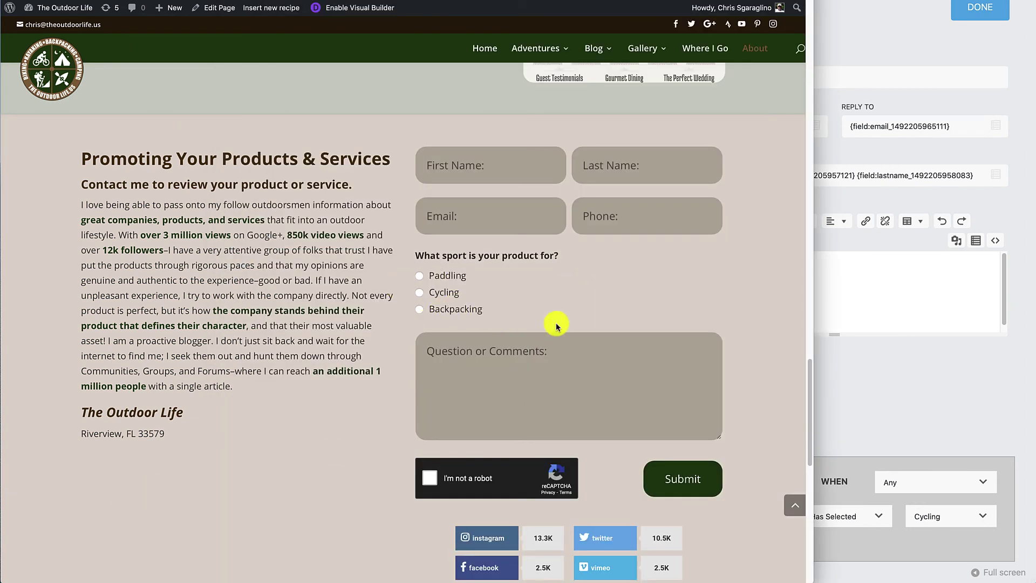
click(921, 372)
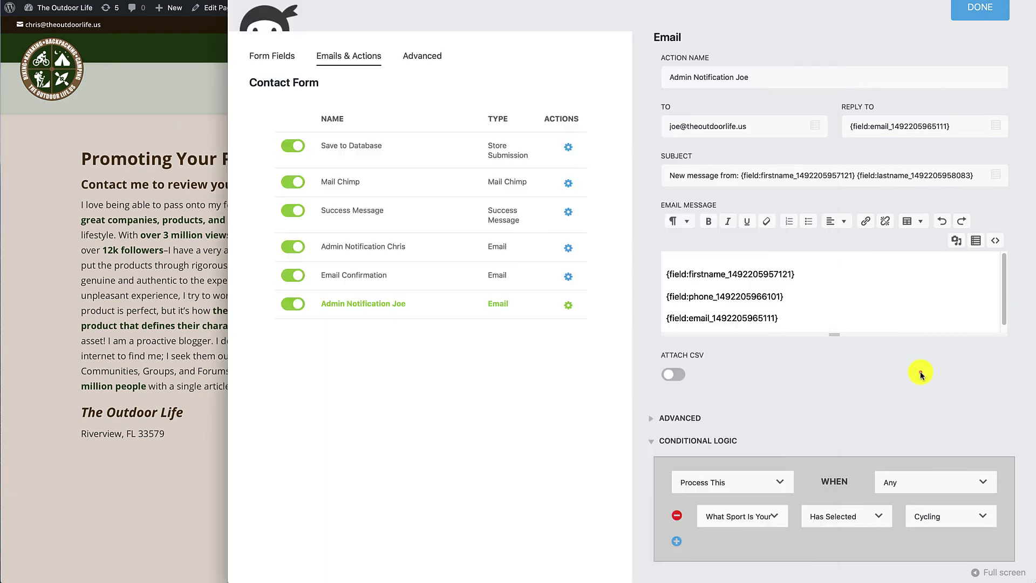
click(400, 239)
click(103, 315)
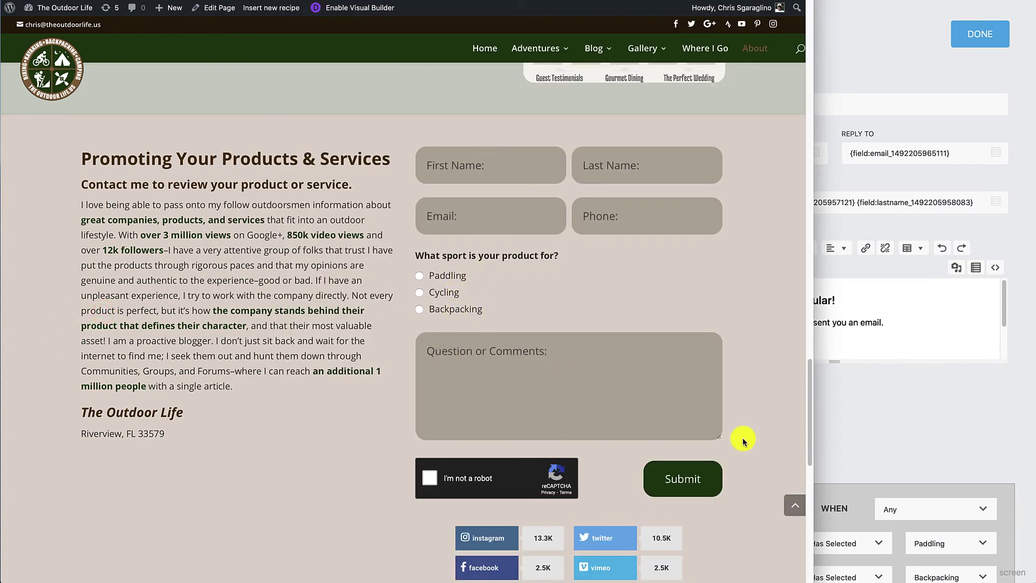
click(981, 429)
scroll(982, 429, down, 2)
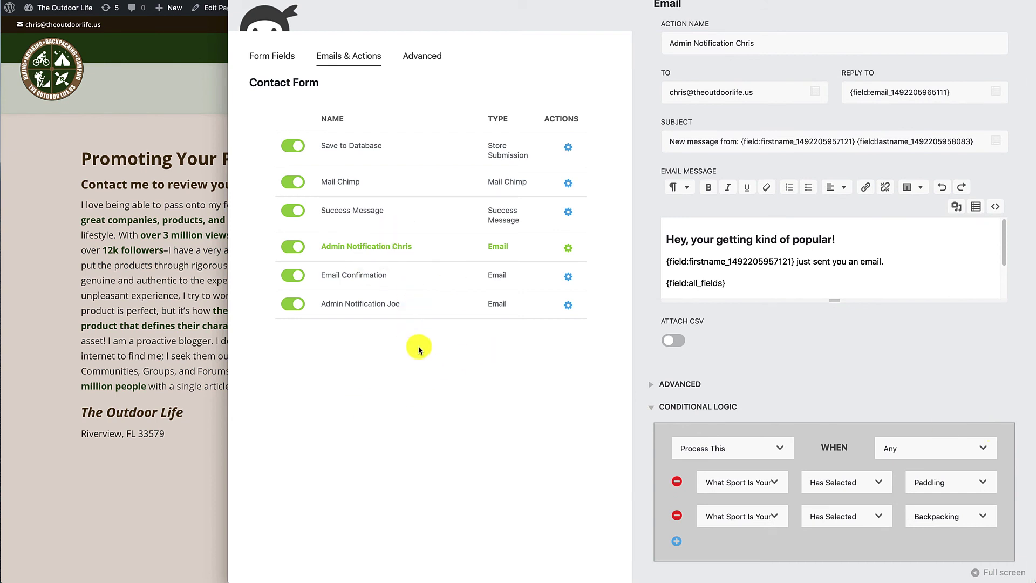
- Close the email settings panel and dismiss the new-action picker without adding anything
click(433, 374)
click(440, 382)
scroll(850, 219, up, 1)
scroll(850, 218, up, 2)
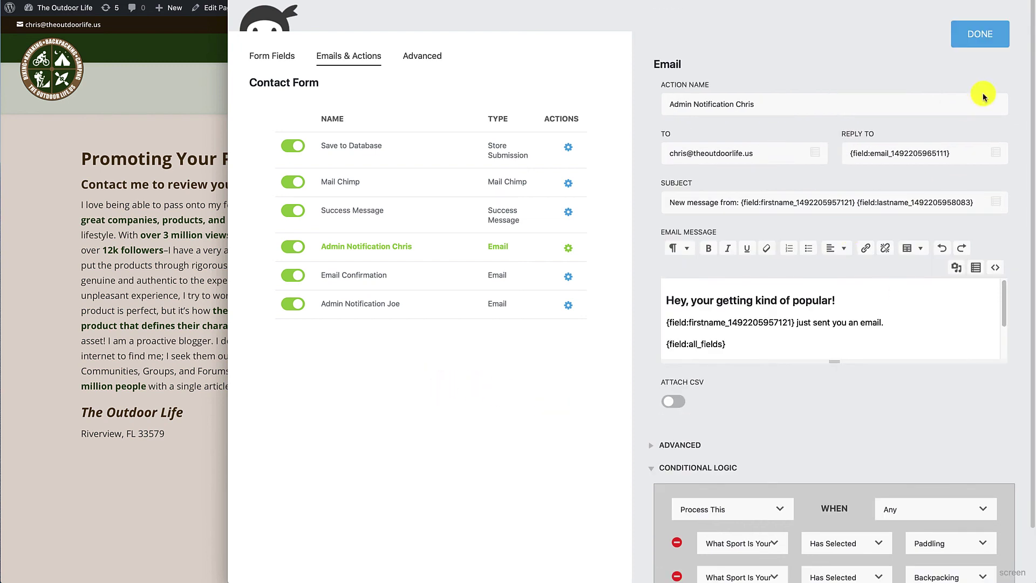
click(980, 37)
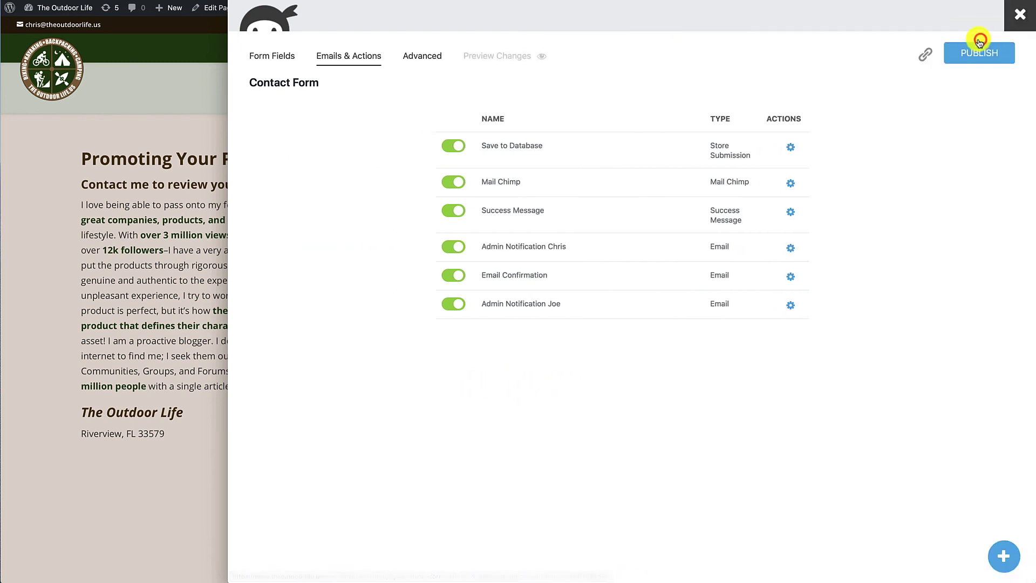
click(1006, 558)
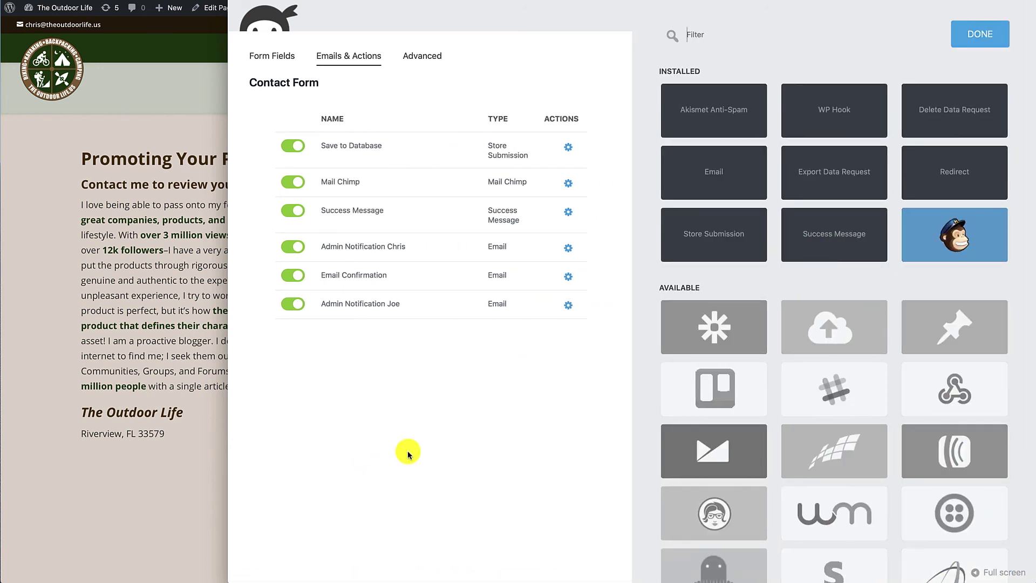
click(993, 37)
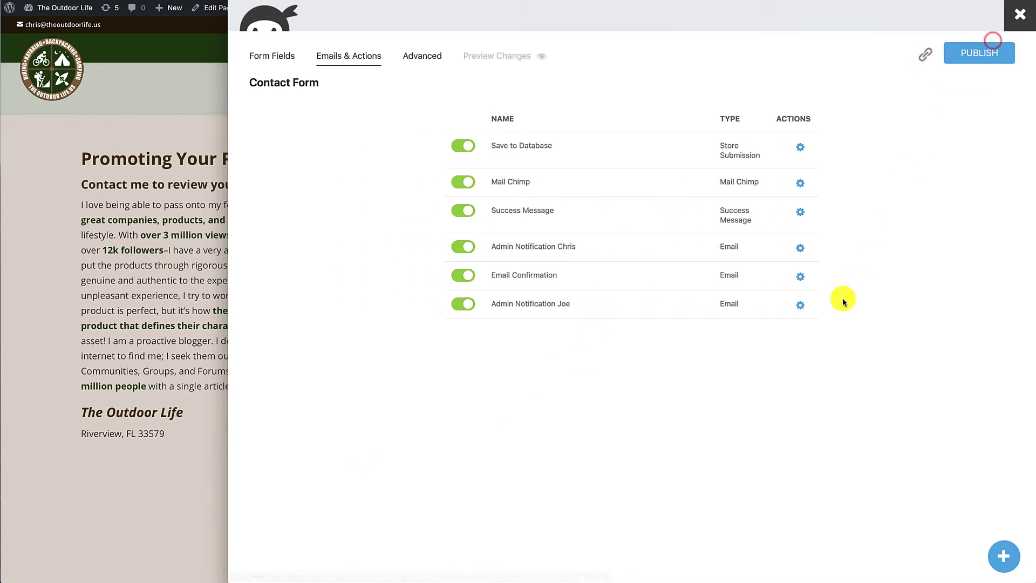
- Duplicate the first admin notification, rename it 'Admin Notification Everyone', and delete its Paddling and Backpacking conditions
mouse_move(798, 248)
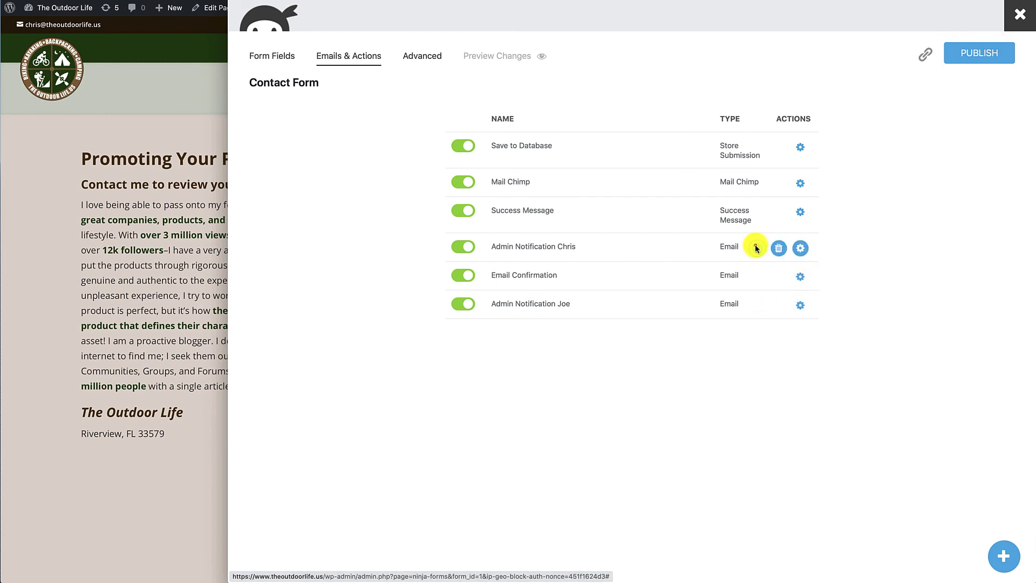
click(756, 247)
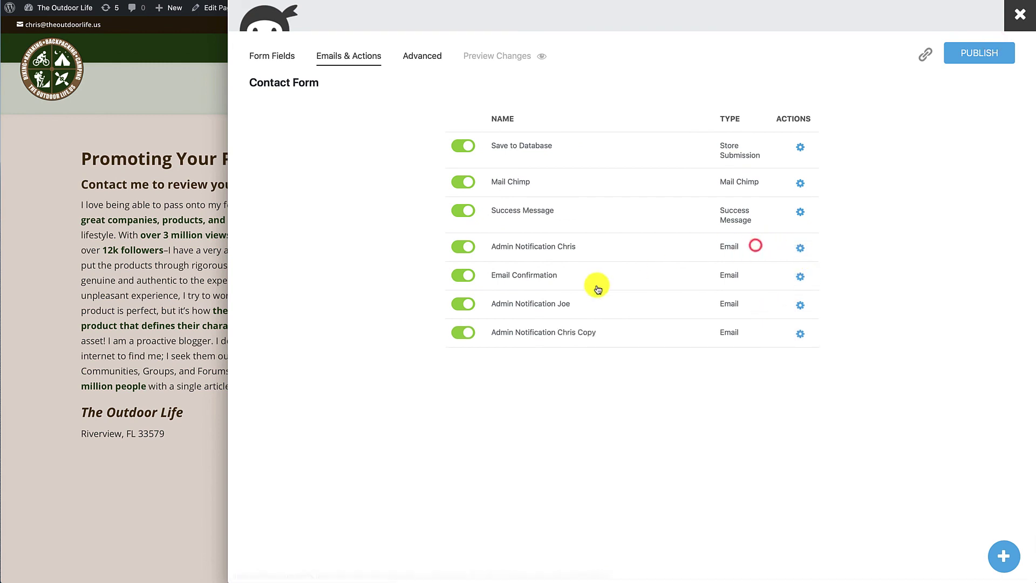
click(799, 334)
drag(737, 104, 822, 108)
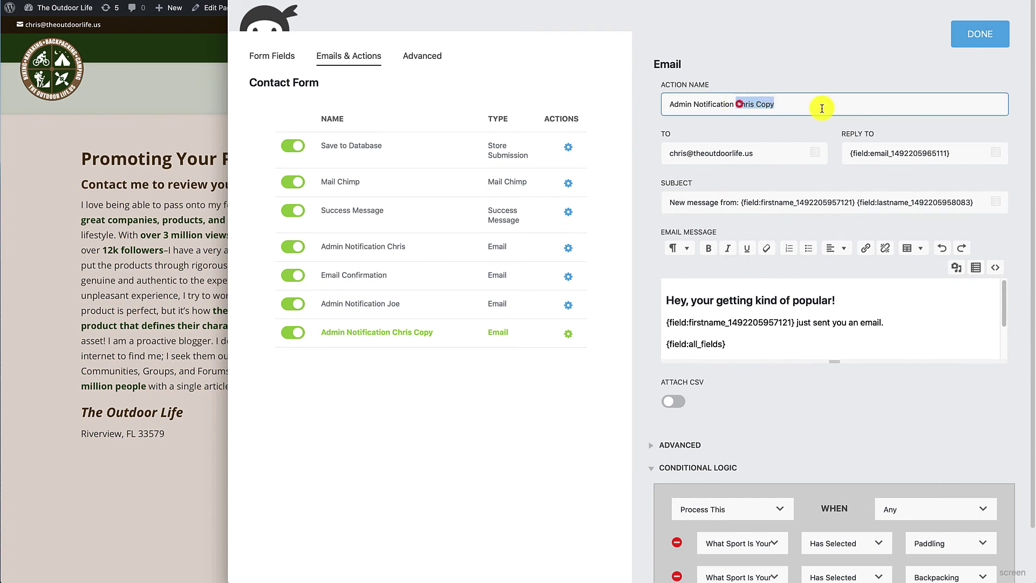
text(Everyone)
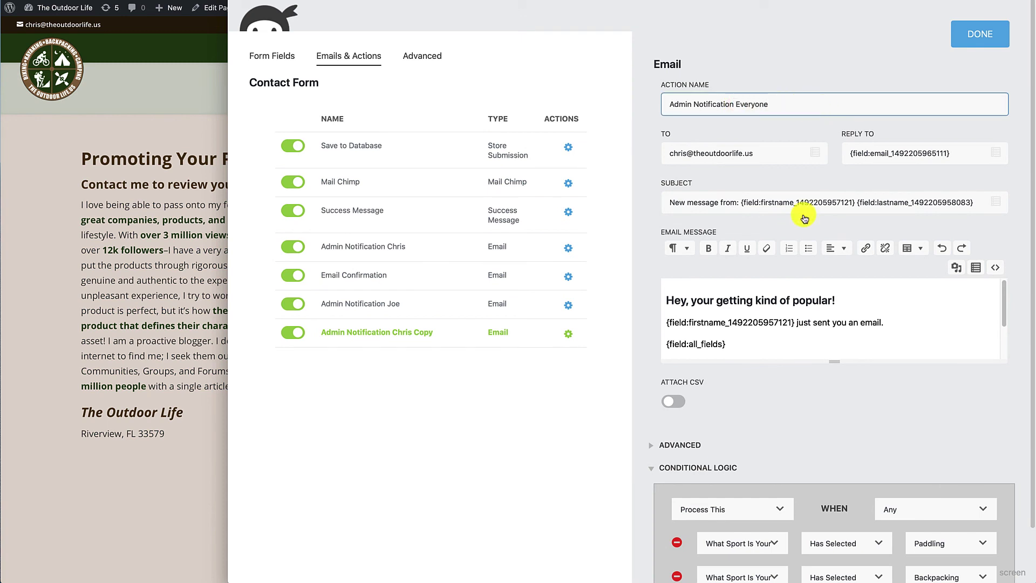
scroll(770, 459, down, 2)
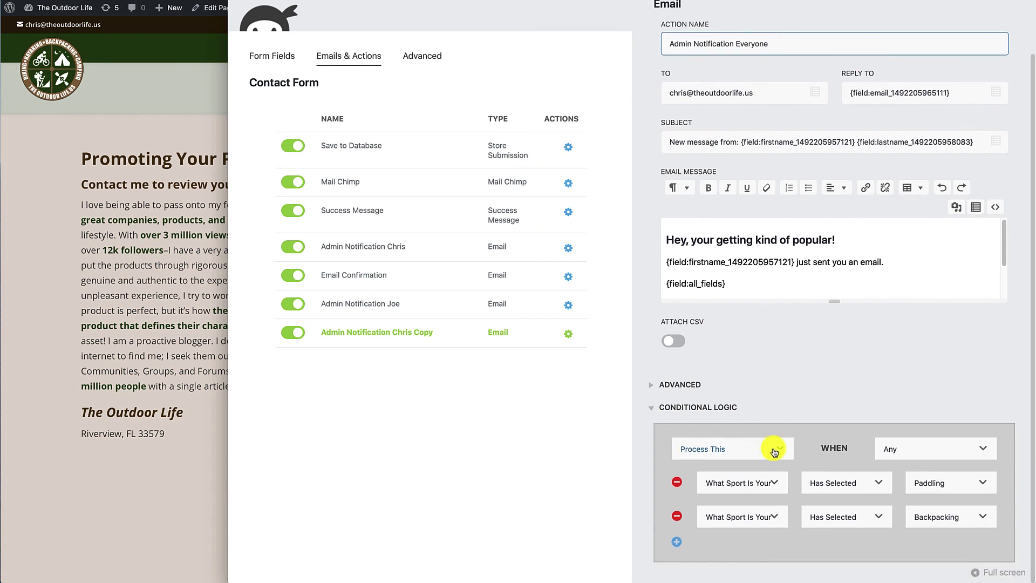
click(676, 483)
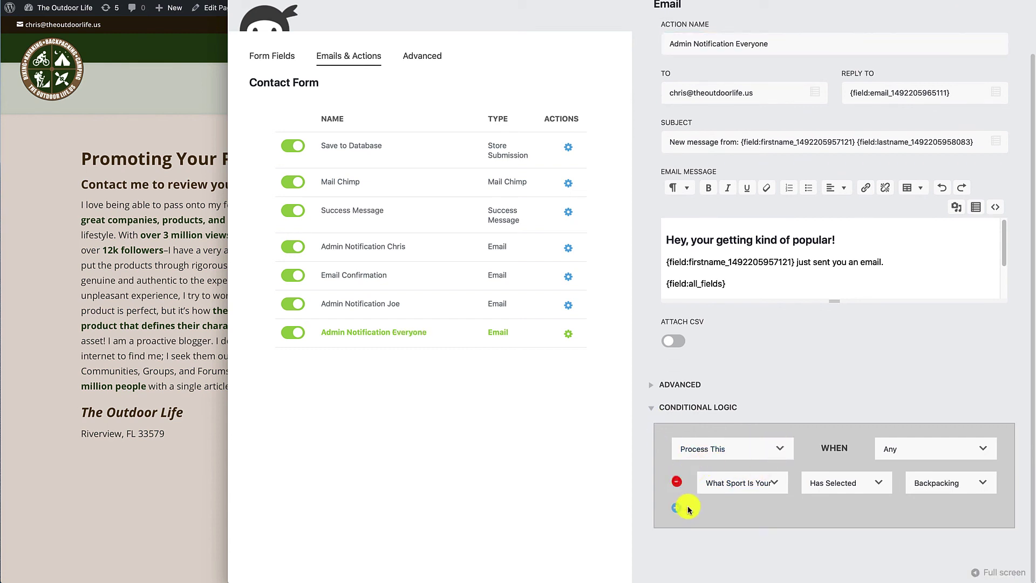
click(676, 483)
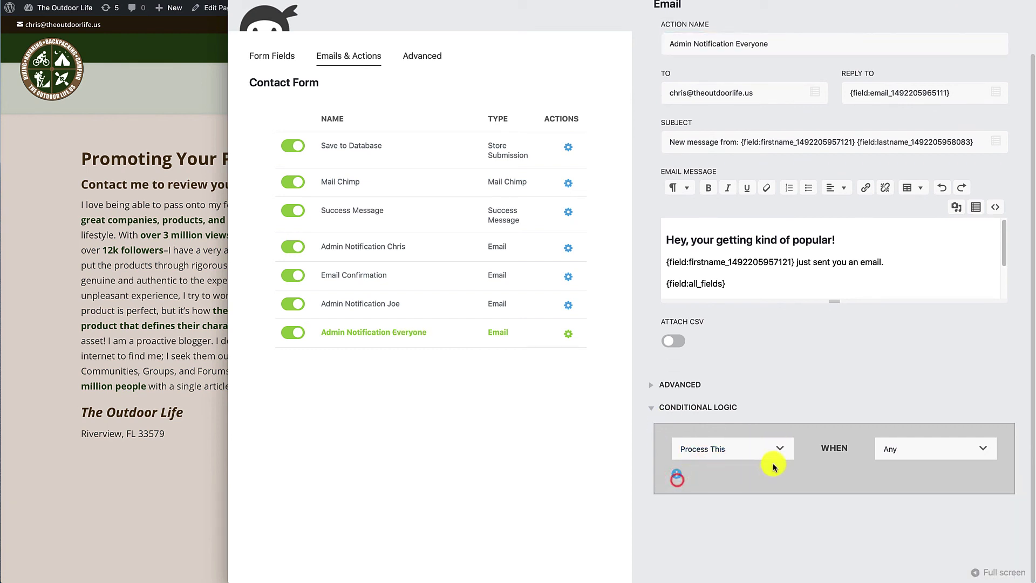
click(654, 409)
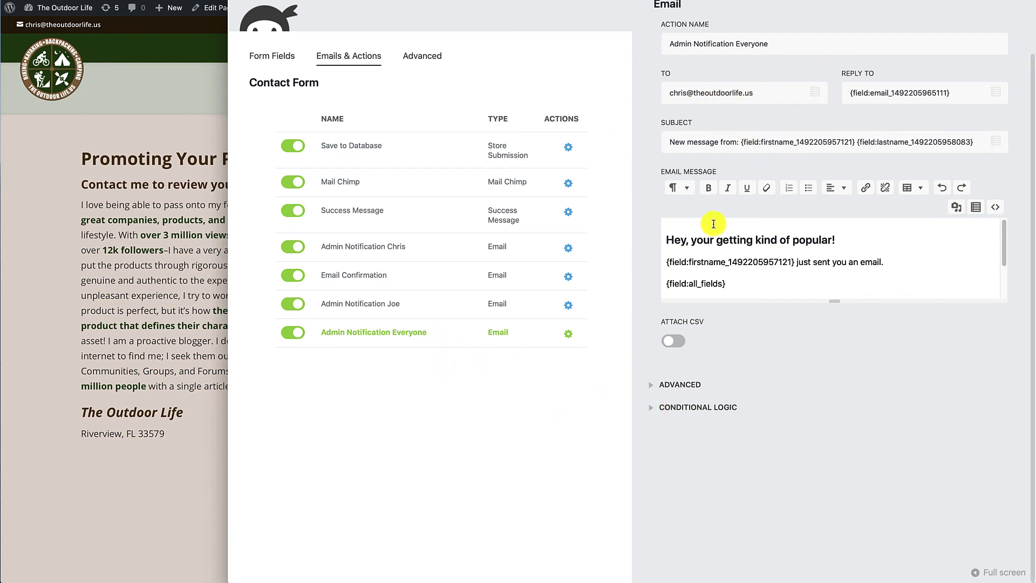
- Close the Email action drawer to show the actions list with Admin Notification Everyone enabled
click(446, 354)
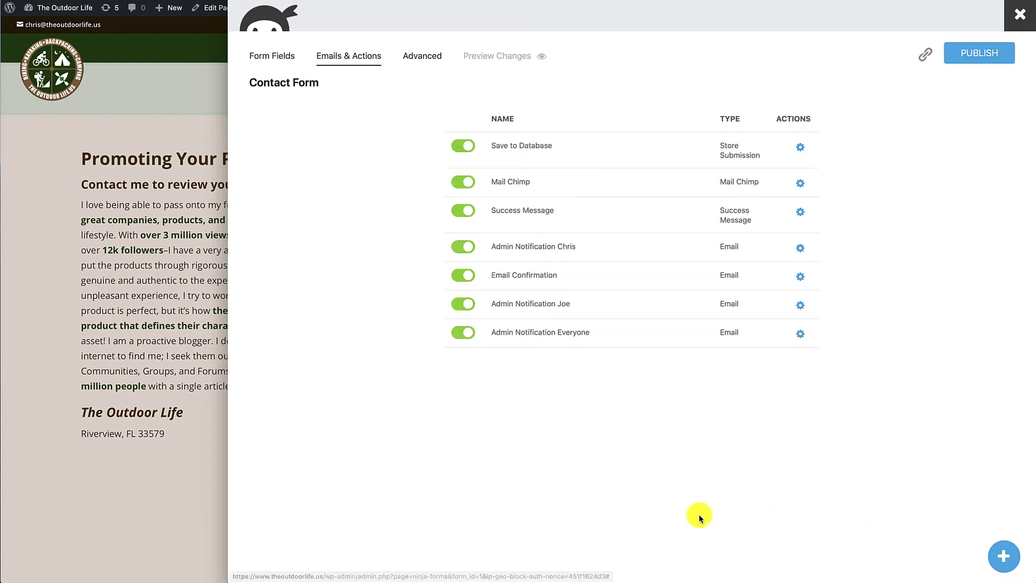